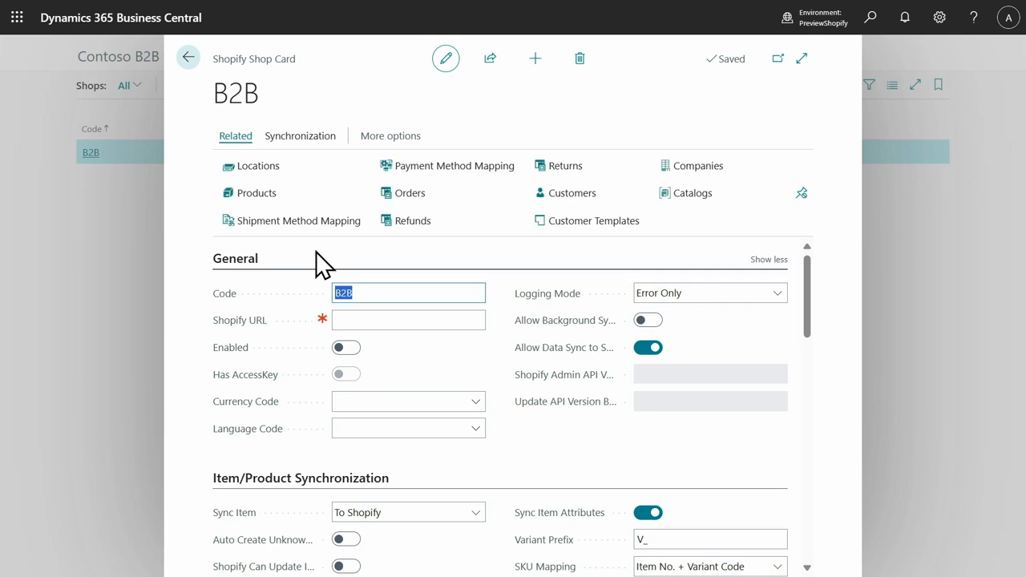
- Copy the store's Shopify admin URL and enter it as the Shopify URL on the B2B shop card
{"action": "left_click", "coordinate": [369, 320]}
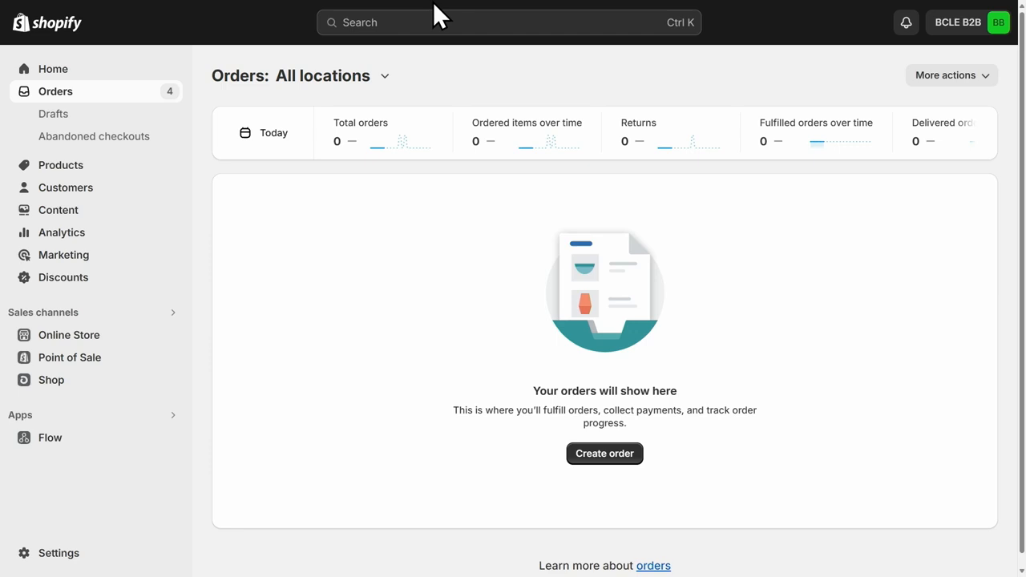
{"action": "mouse_move", "coordinate": [432, 1]}
{"action": "left_click", "coordinate": [385, 40]}
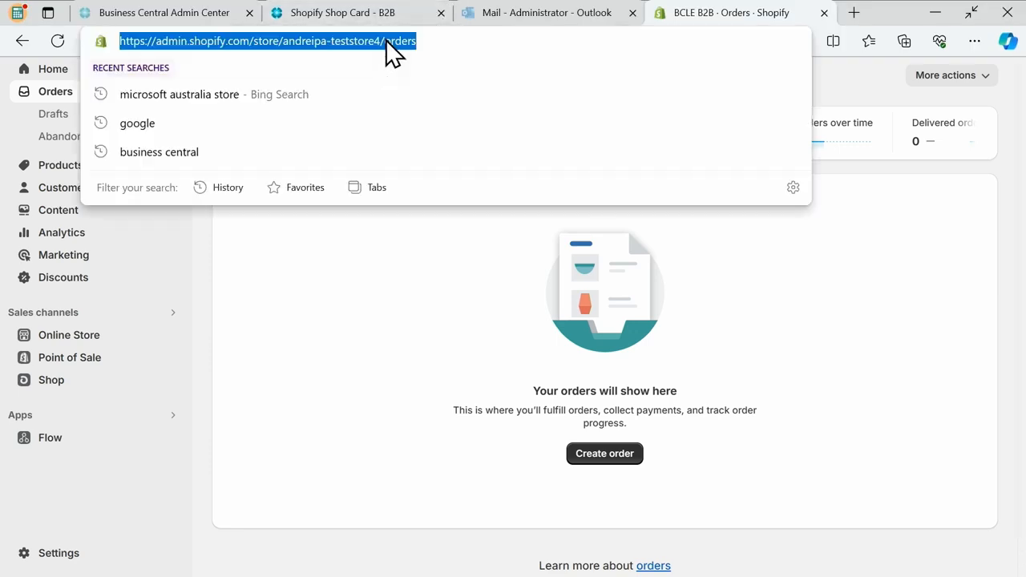
{"action": "left_click", "coordinate": [342, 12]}
{"action": "left_click", "coordinate": [354, 321]}
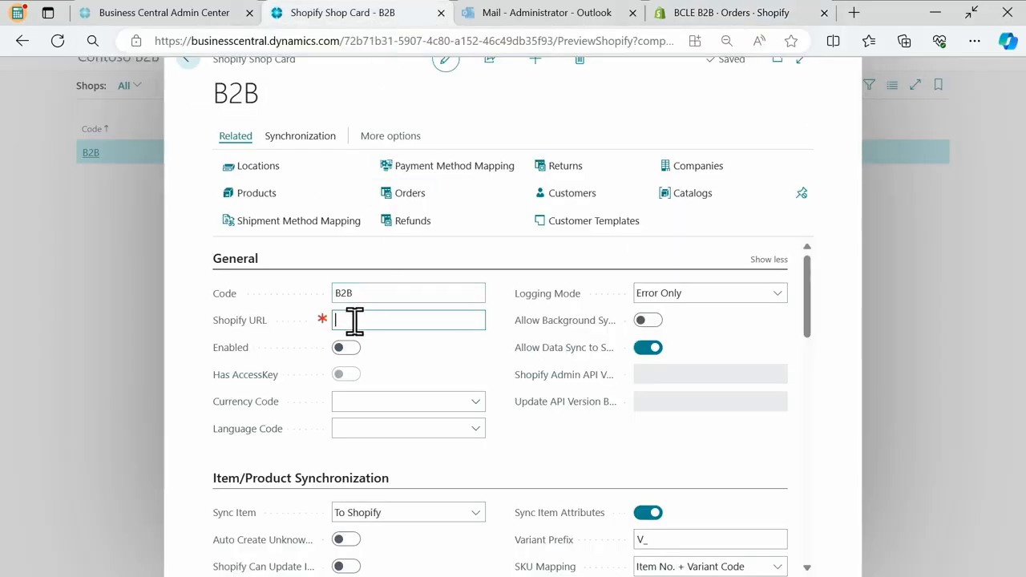
{"action": "type", "text": "https://admin.shopify.com/store/"}
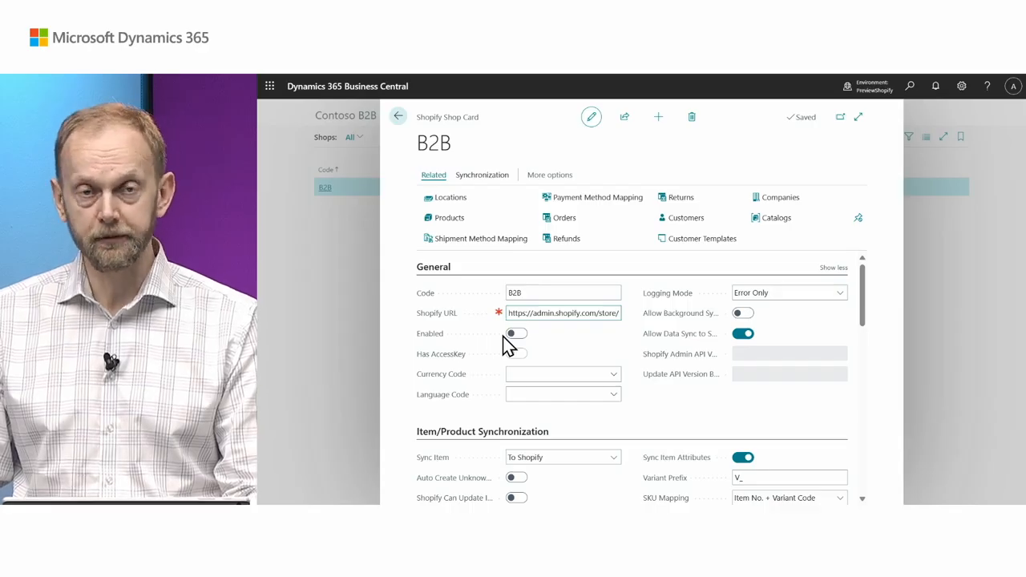
- Enable the B2B shop connection to Shopify and accept the terms and conditions
{"action": "left_click", "coordinate": [517, 335]}
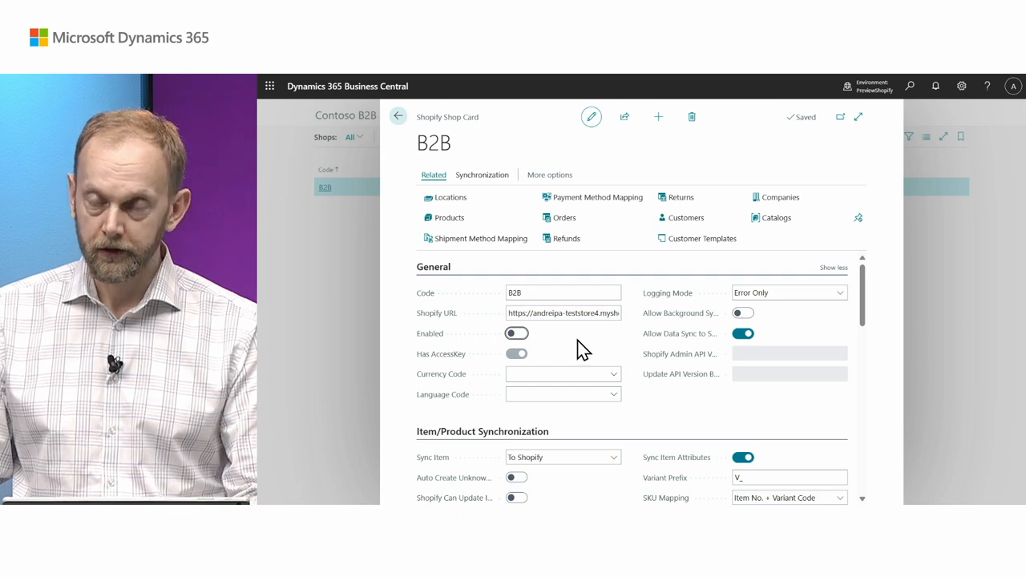
{"action": "left_click", "coordinate": [518, 334]}
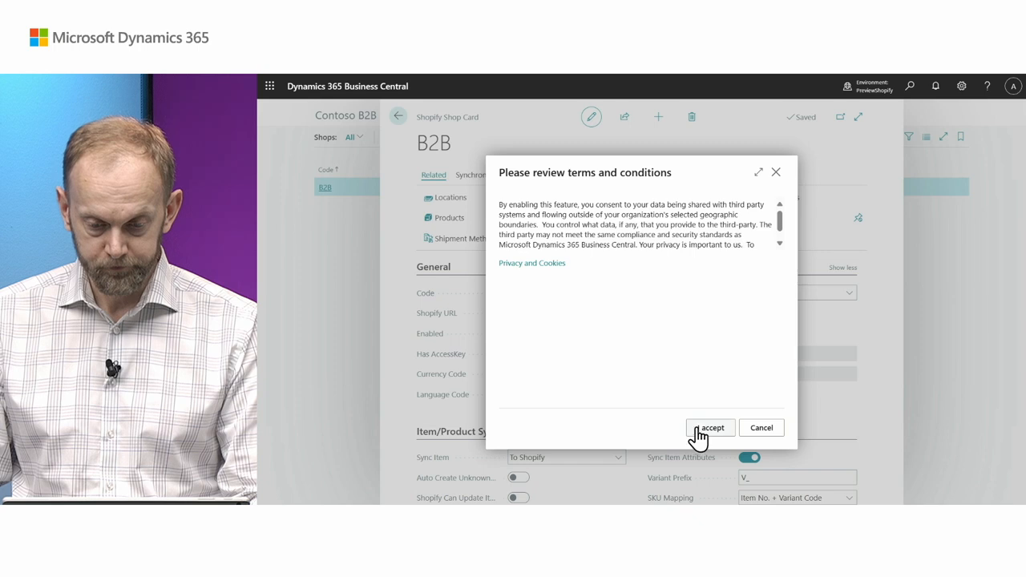
{"action": "left_click", "coordinate": [694, 428]}
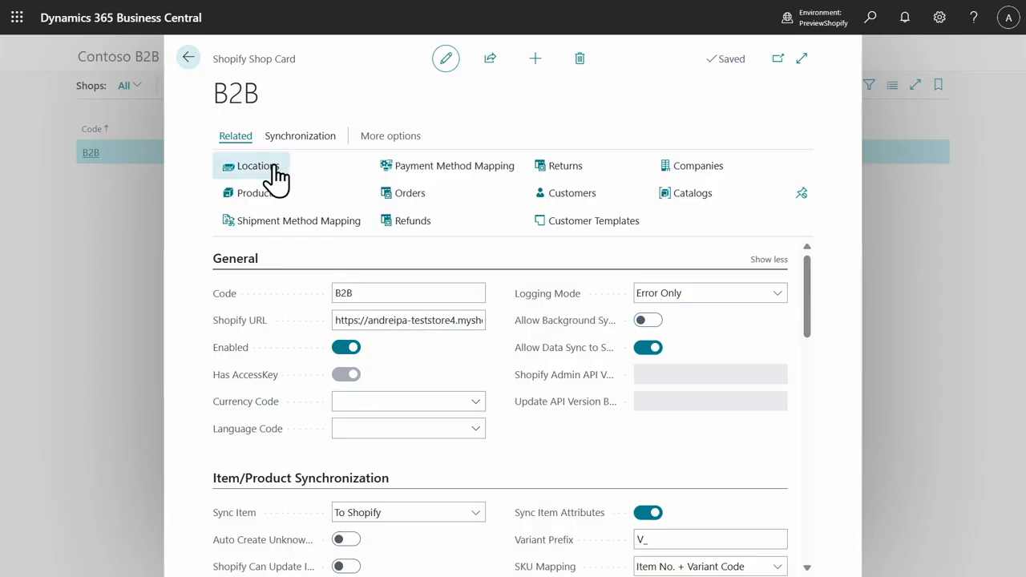
- Import the Shopify locations for the shop and set the stock calculation of Shop location to Free Inventory
{"action": "left_click", "coordinate": [274, 167]}
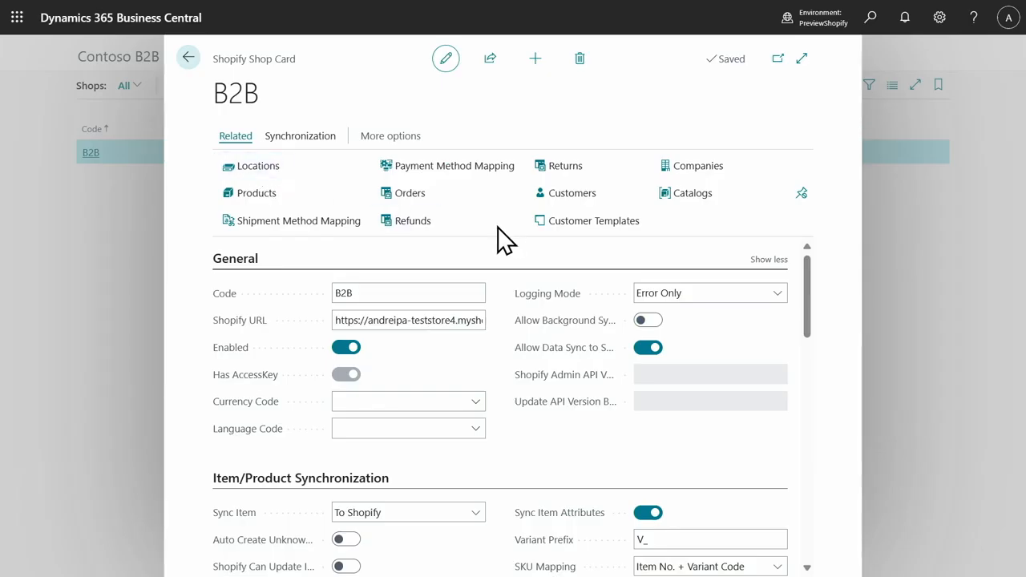
{"action": "left_click", "coordinate": [437, 96]}
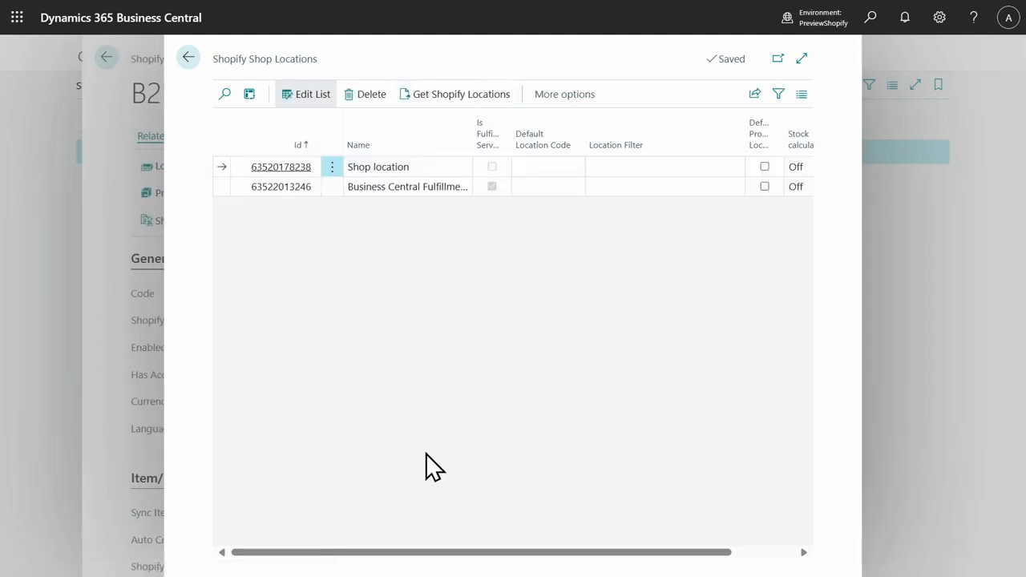
{"action": "left_click_drag", "start_coordinate": [422, 554], "coordinate": [578, 551]}
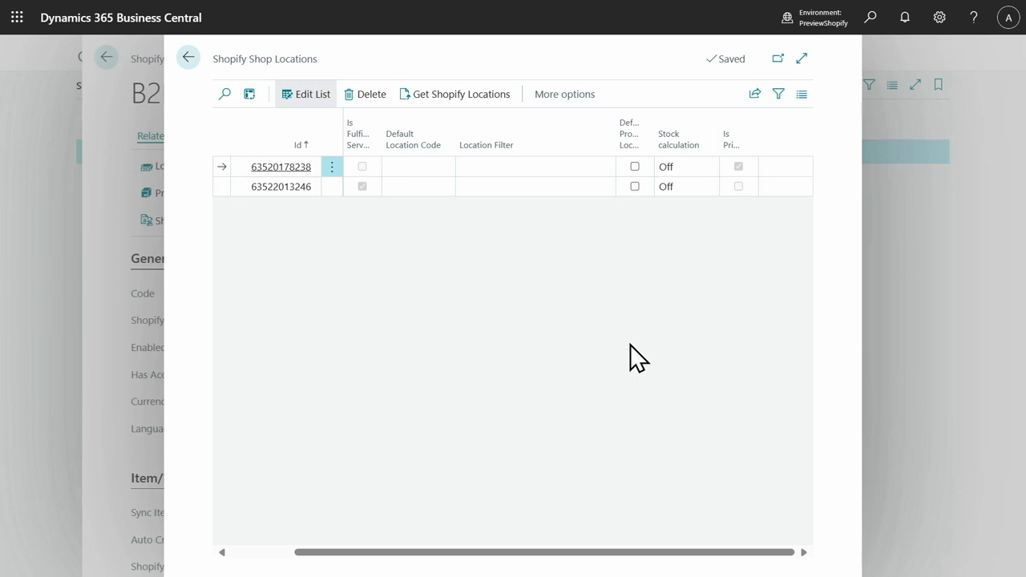
{"action": "left_click", "coordinate": [676, 168]}
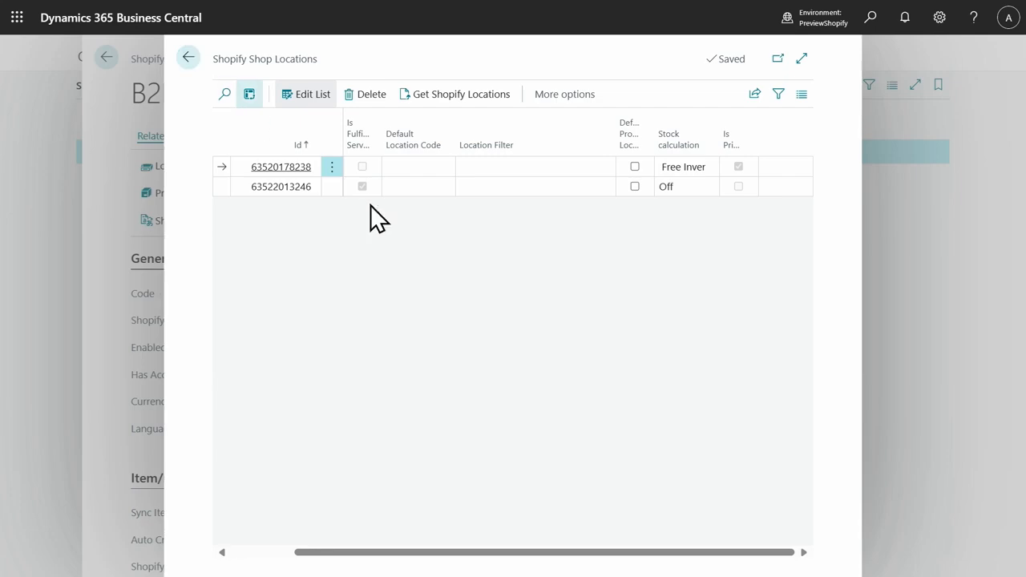
{"action": "key", "text": "Escape"}
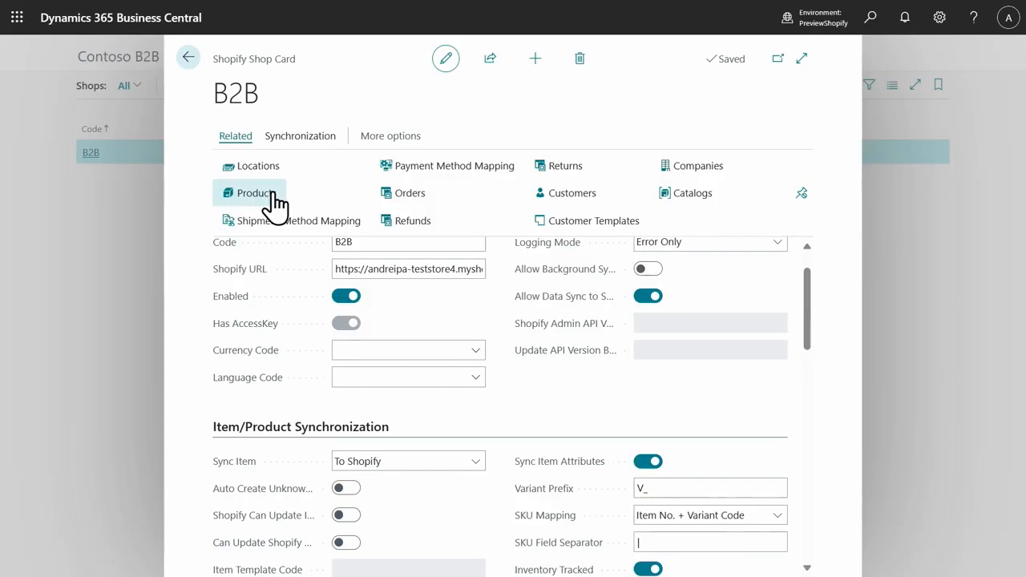
- Start adding items to Shopify from the shop's product list, with Sync Images and Sync Inventory enabled
{"action": "left_click", "coordinate": [318, 190]}
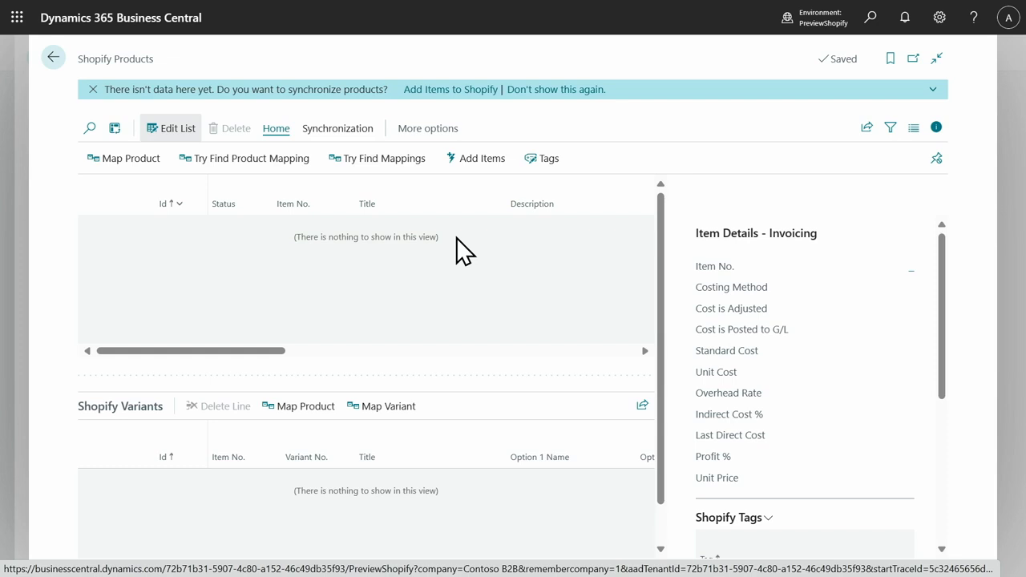
{"action": "left_click", "coordinate": [449, 91]}
{"action": "left_click", "coordinate": [499, 214]}
{"action": "left_click", "coordinate": [503, 245]}
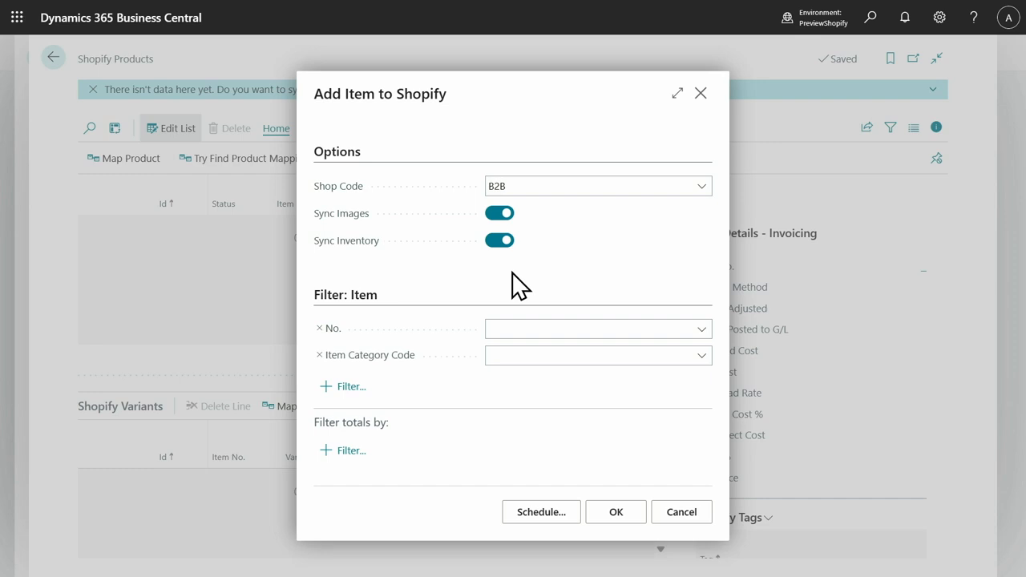
- Filter the items by category code DESCK|TABLE|CHAIR and run the export to Shopify
{"action": "left_click", "coordinate": [509, 357]}
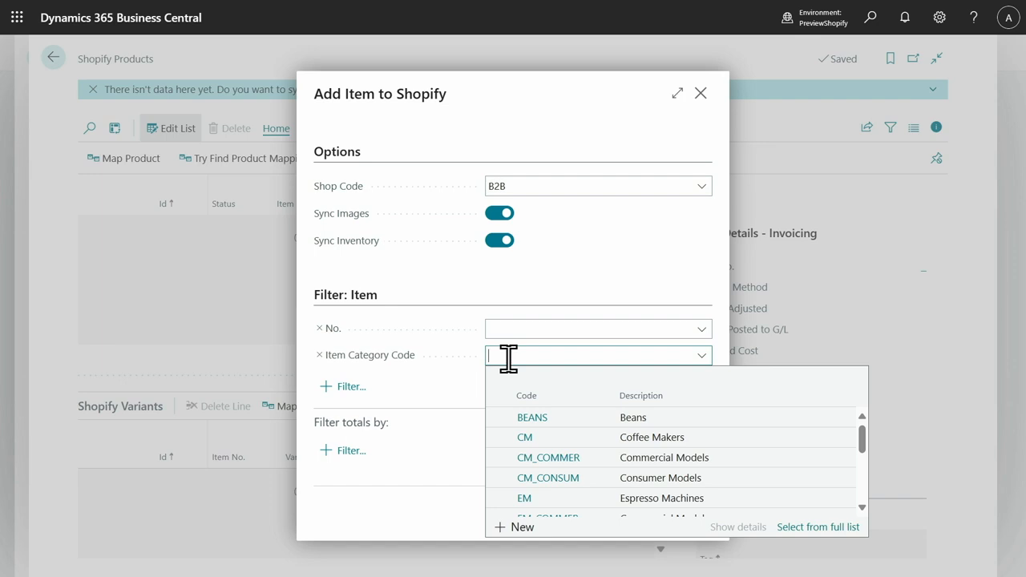
{"action": "type", "text": "DESCK|TABLE|"}
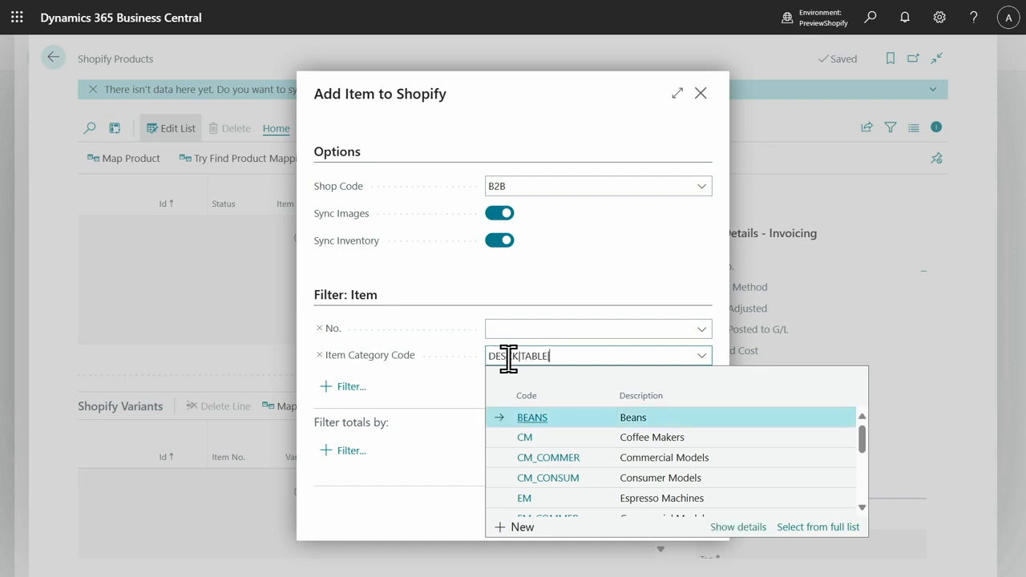
{"action": "type", "text": "SK|TABLE|CHAIR"}
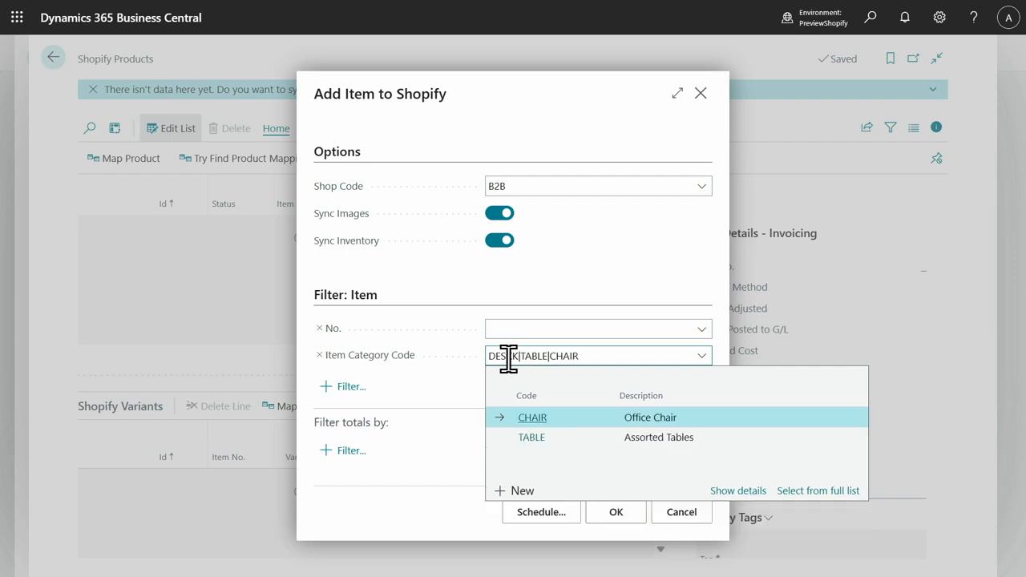
{"action": "left_click", "coordinate": [446, 312]}
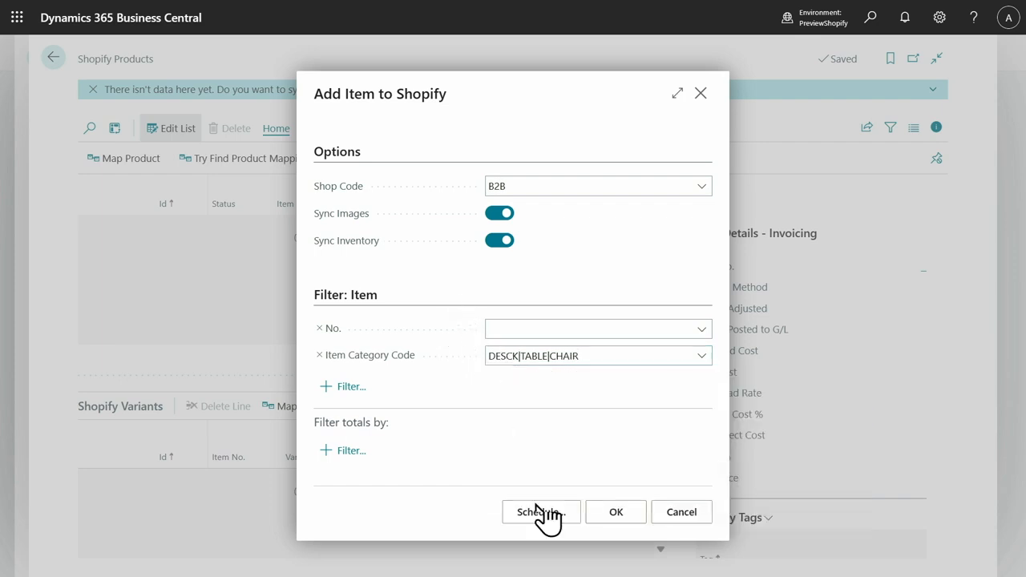
{"action": "left_click", "coordinate": [615, 513]}
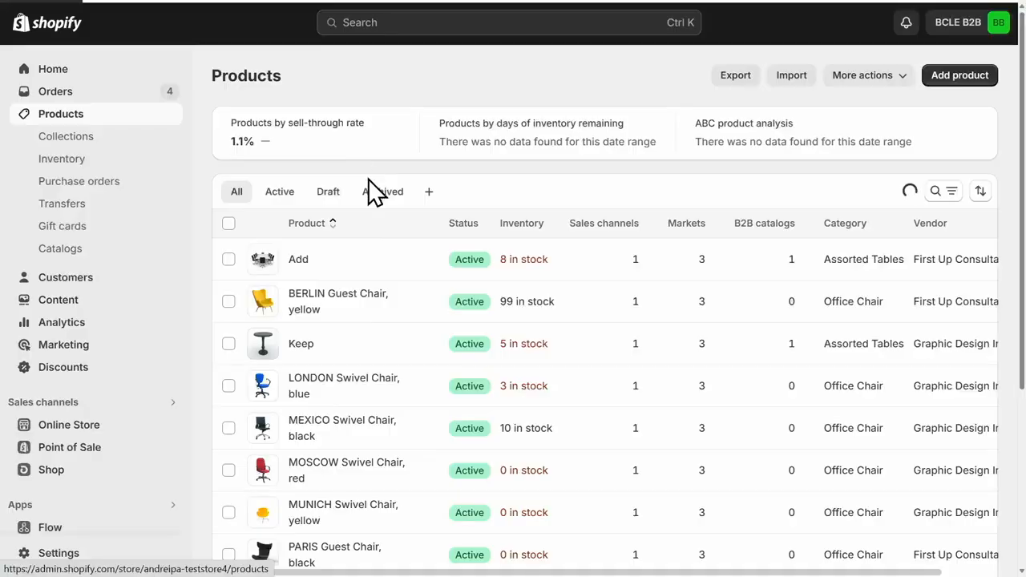
- Examine the Shopify product list and the shop card's customer, order and refund settings, including Send Shipping Confirmation
{"action": "scroll", "coordinate": [320, 275], "scroll_direction": "down", "scroll_amount": 2}
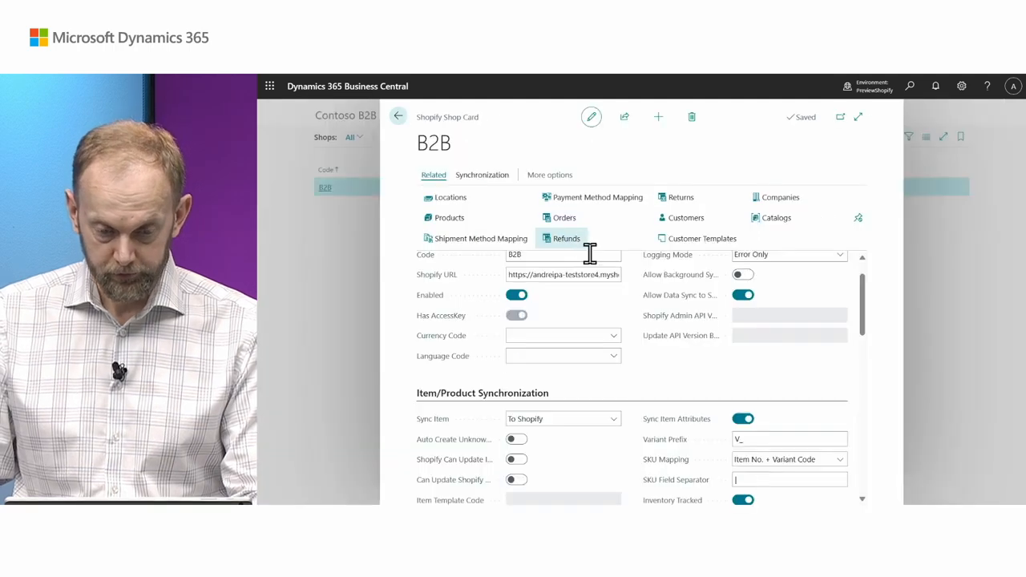
{"action": "scroll", "coordinate": [642, 298], "scroll_direction": "down", "scroll_amount": 5}
{"action": "scroll", "coordinate": [641, 295], "scroll_direction": "down", "scroll_amount": 6}
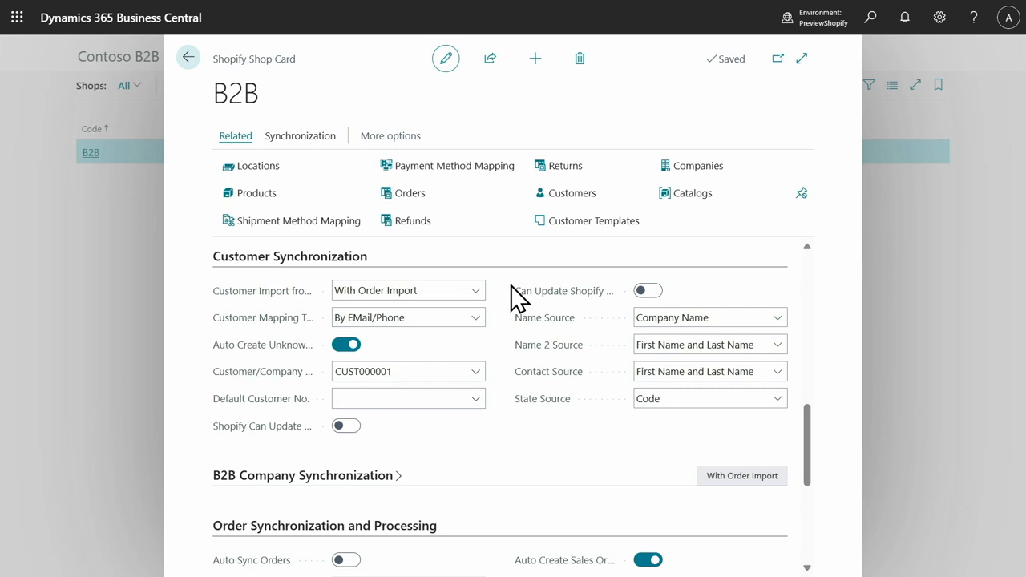
{"action": "scroll", "coordinate": [517, 298], "scroll_direction": "down", "scroll_amount": 4}
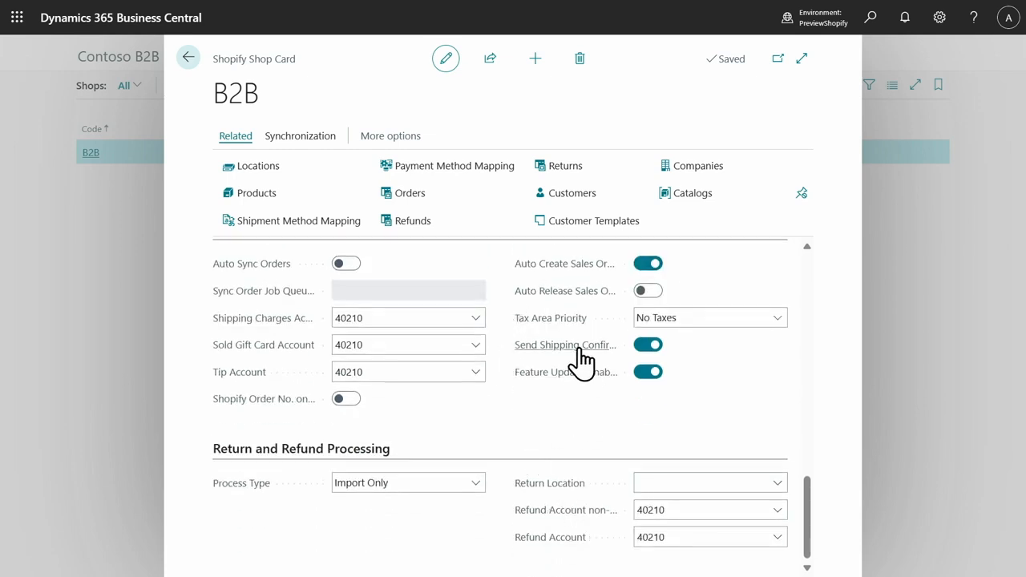
{"action": "mouse_move", "coordinate": [580, 348]}
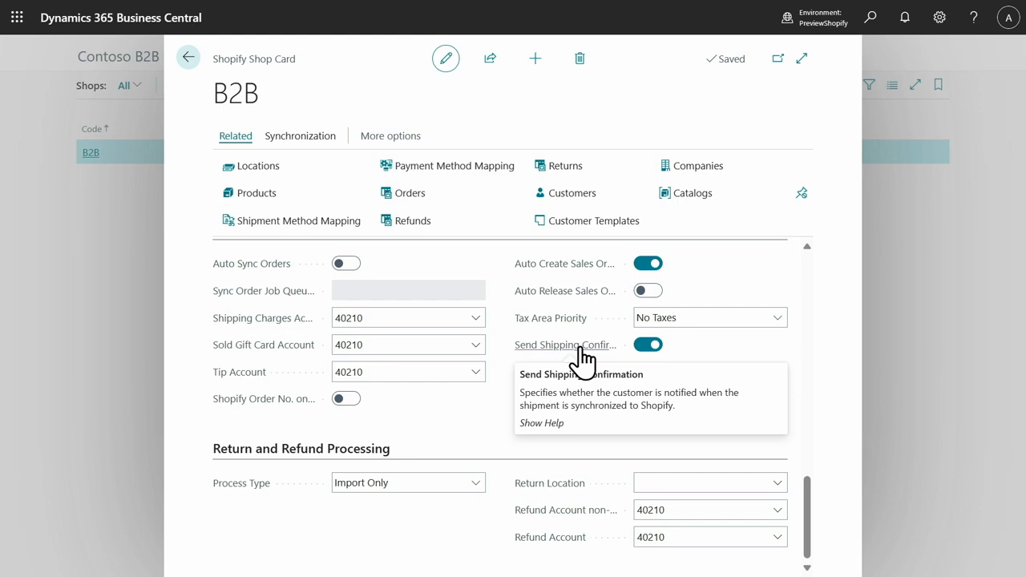
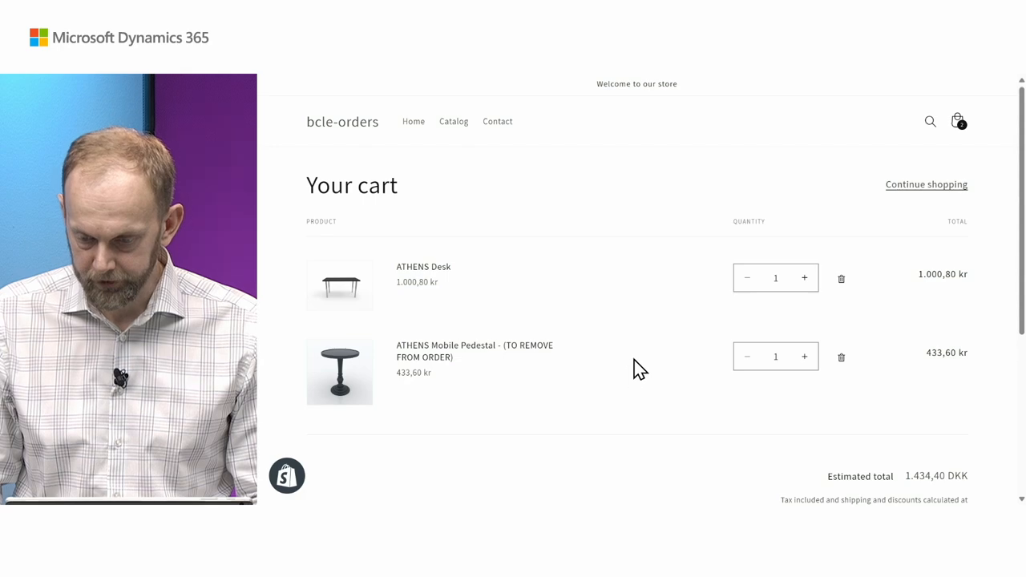
- Proceed to checkout with the cart and fill in the customer's contact details, last name and delivery address
{"action": "scroll", "coordinate": [918, 225], "scroll_direction": "down", "scroll_amount": 3}
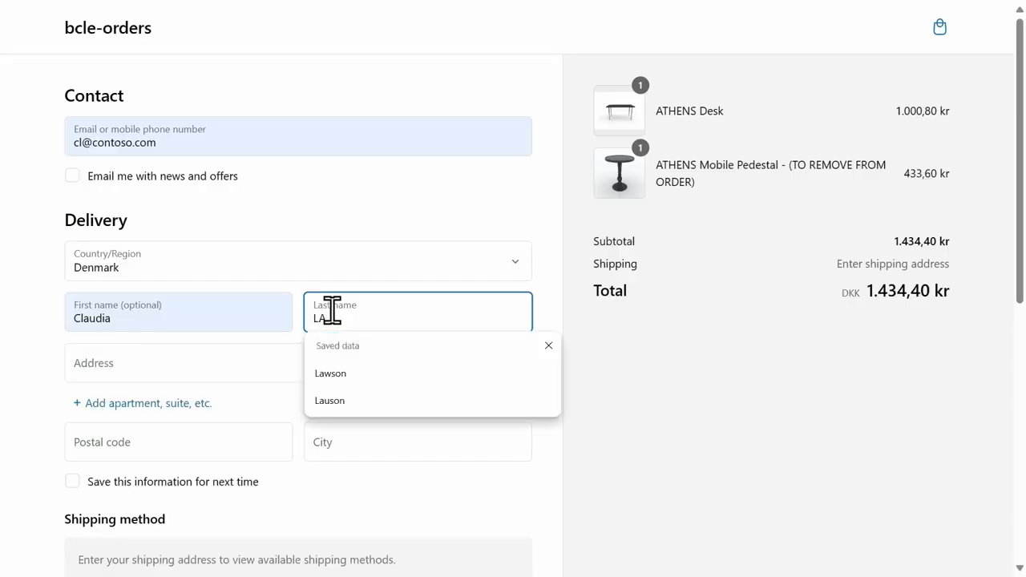
{"action": "type", "text": "wson"}
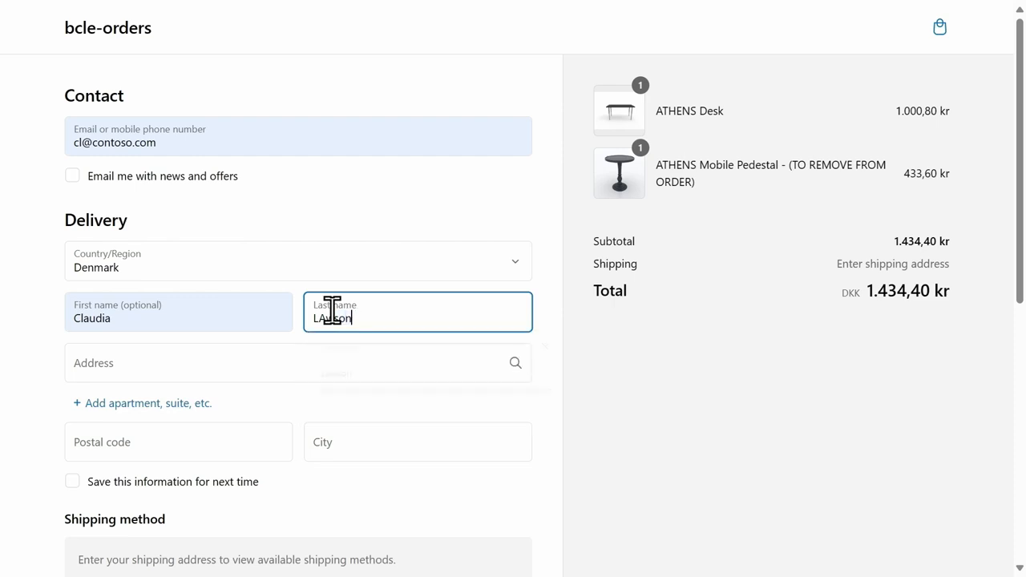
{"action": "left_click", "coordinate": [293, 367]}
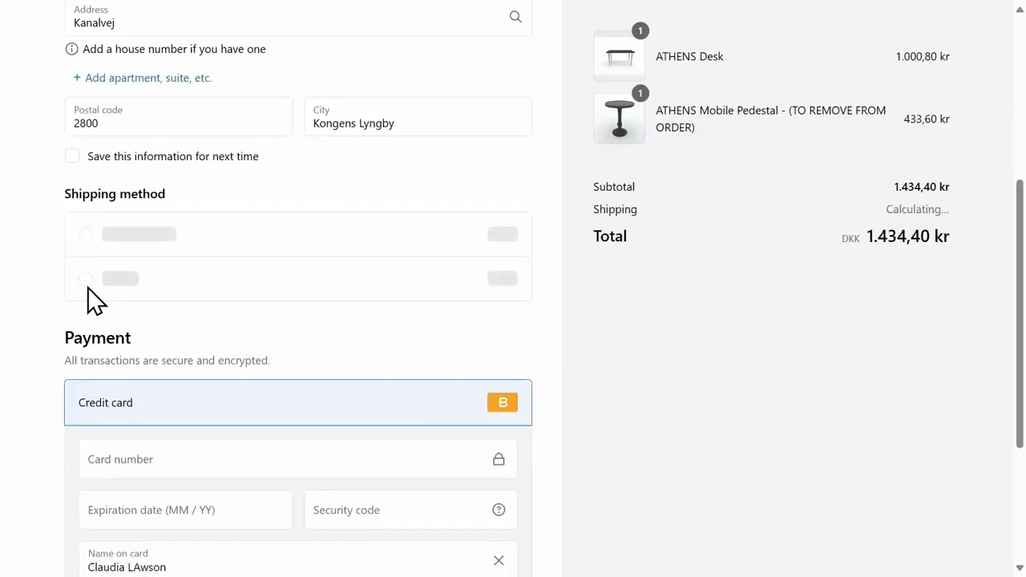
- Enter the credit card's number, expiration date and security code, and pay for the order
{"action": "left_click", "coordinate": [133, 415]}
{"action": "type", "text": "1"}
{"action": "left_click", "coordinate": [131, 475]}
{"action": "type", "text": "12"}
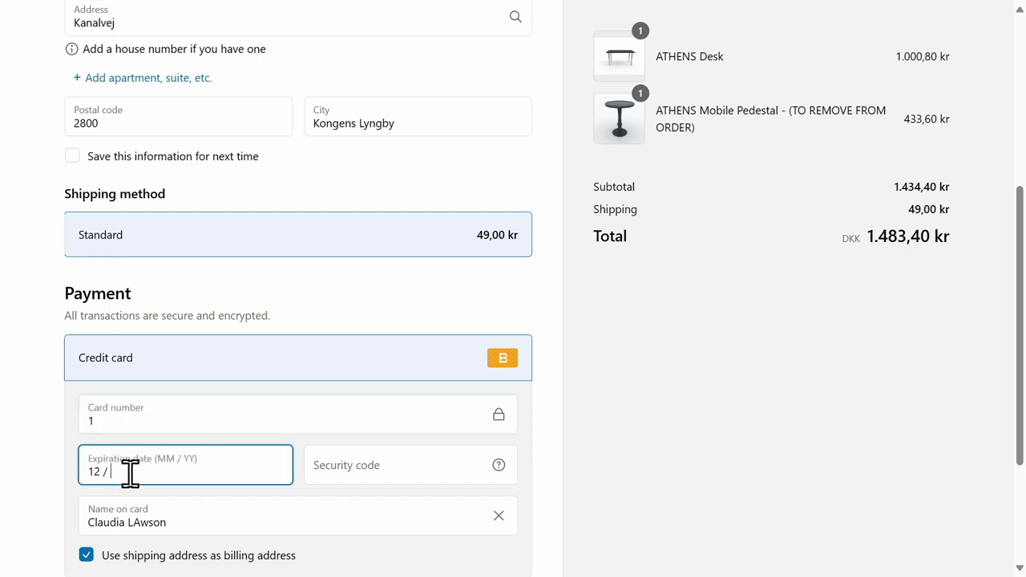
{"action": "left_click", "coordinate": [314, 467]}
{"action": "type", "text": "111"}
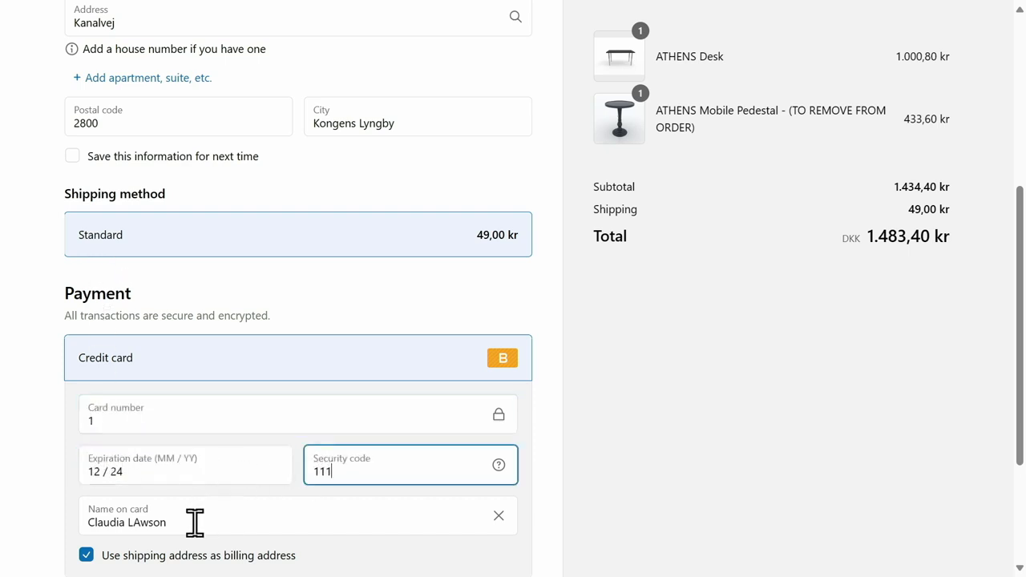
{"action": "scroll", "coordinate": [69, 481], "scroll_direction": "down", "scroll_amount": 3}
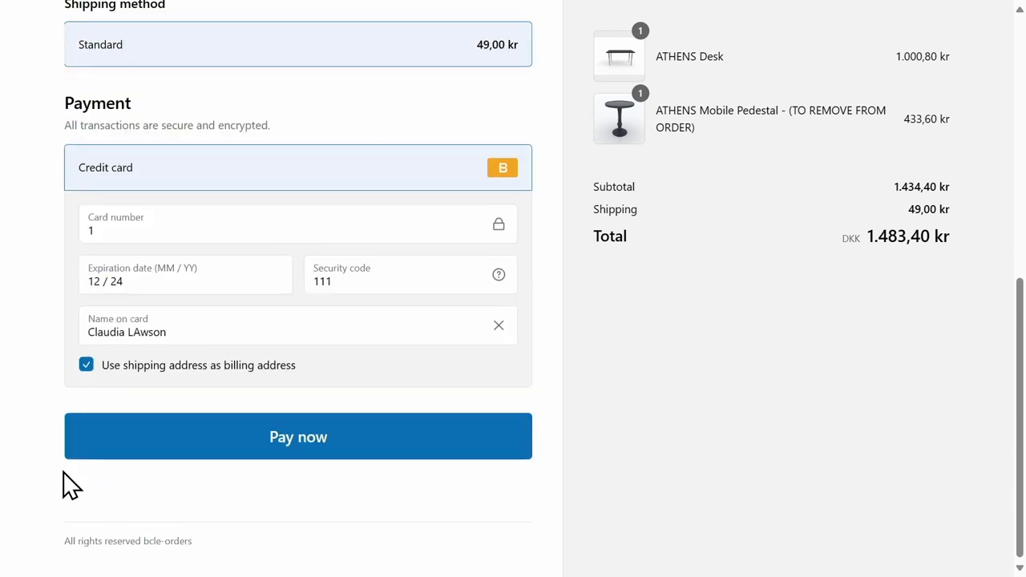
{"action": "left_click", "coordinate": [218, 445]}
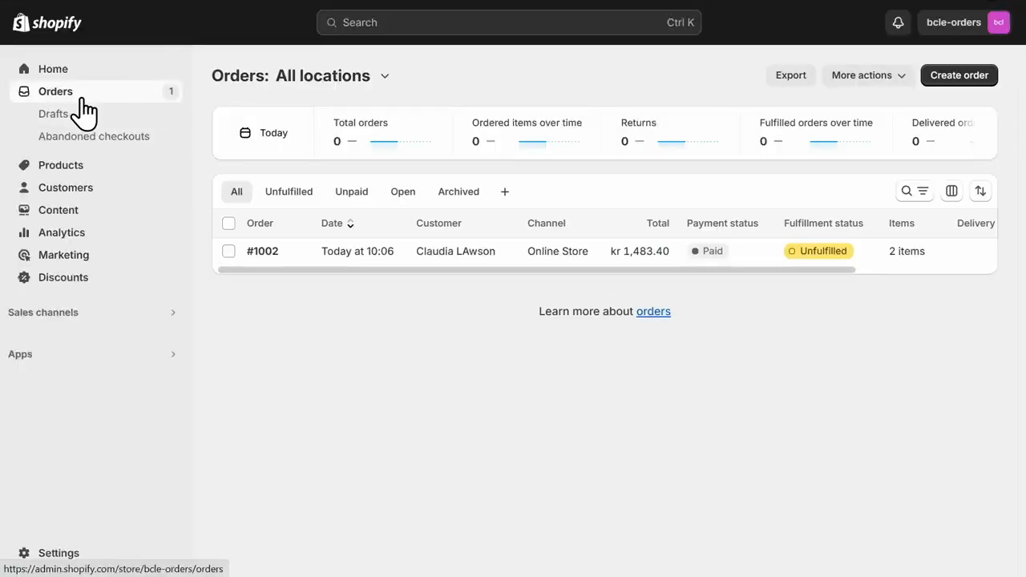
- Edit the unfulfilled Shopify order to remove the ATHENS Mobile Pedestal and add one BERLIN Guest Chair, yellow
{"action": "left_click", "coordinate": [270, 258]}
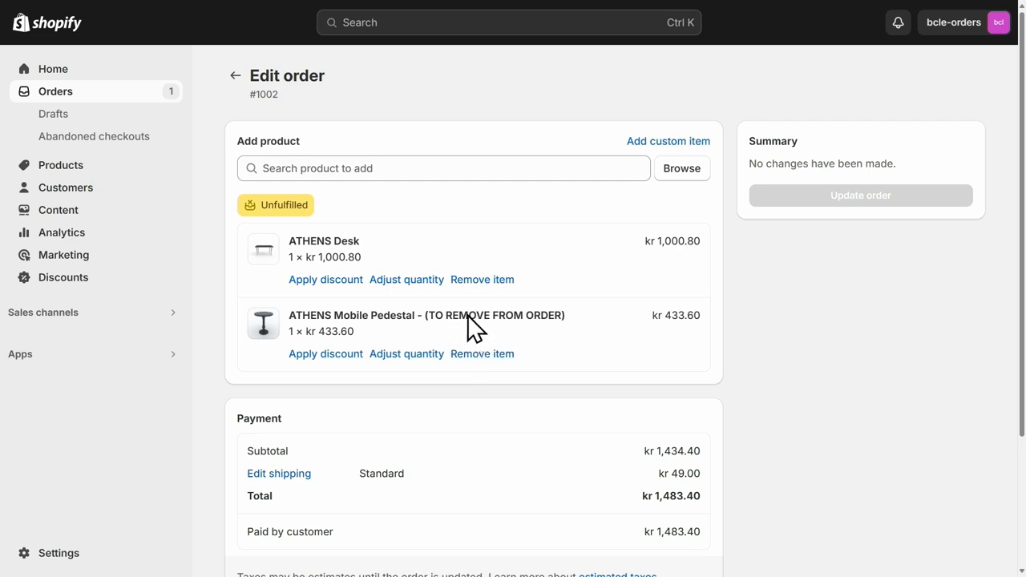
{"action": "left_click", "coordinate": [486, 355]}
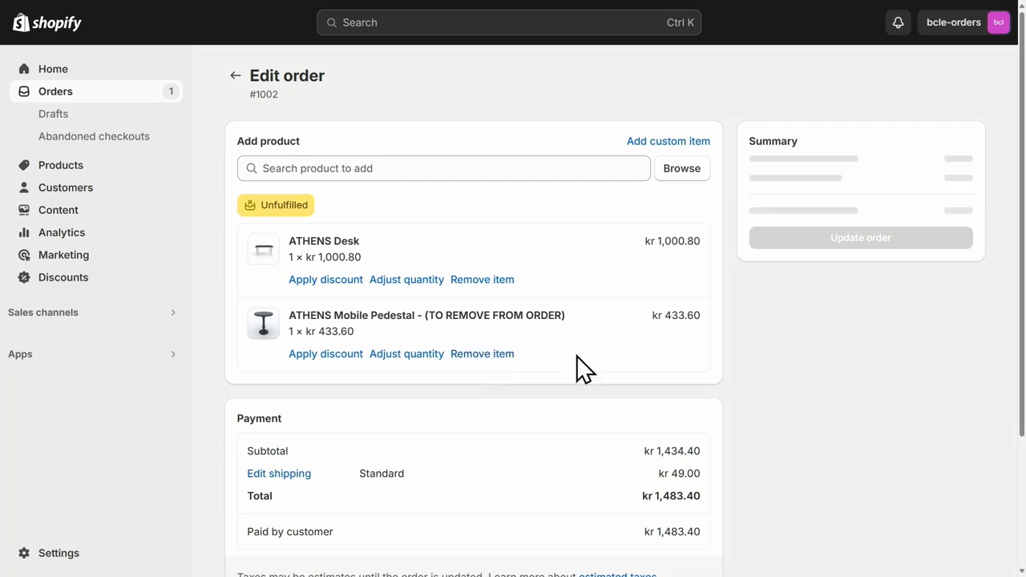
{"action": "left_click", "coordinate": [442, 172]}
{"action": "type", "text": "add"}
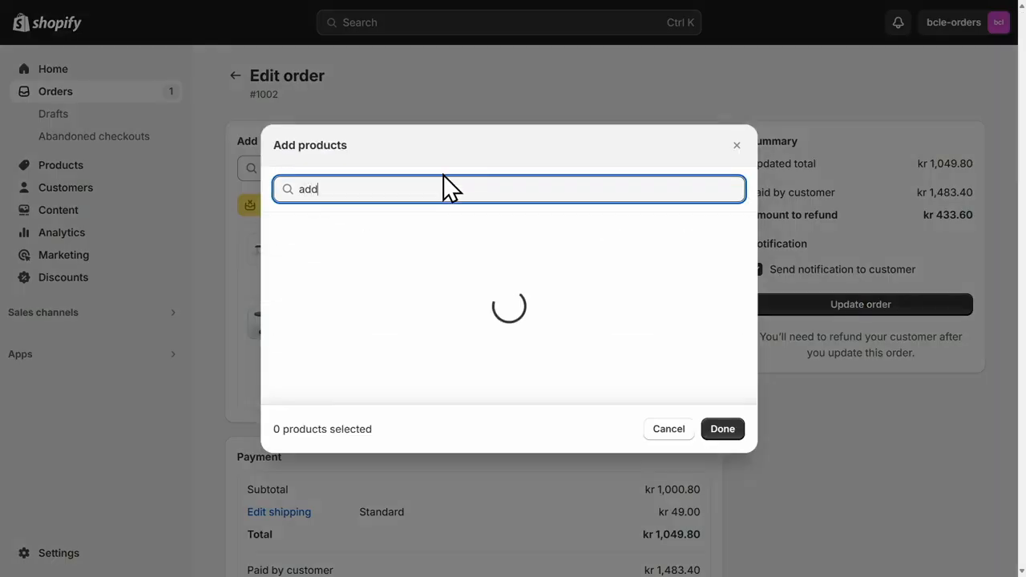
{"action": "left_click", "coordinate": [304, 246]}
{"action": "left_click", "coordinate": [722, 429]}
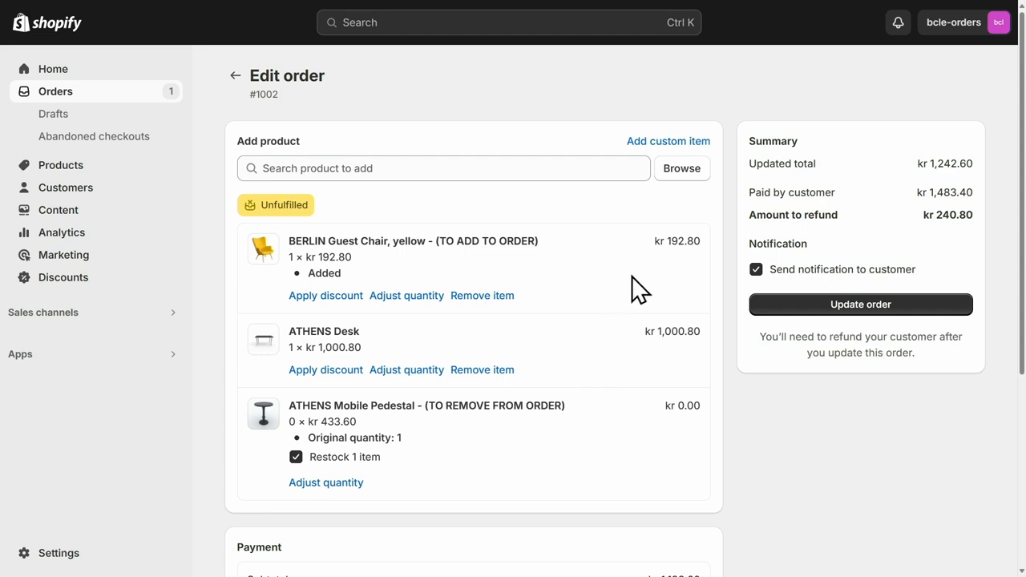
- Save the edited order without notifying the customer, and review its payment summary and removed items
{"action": "left_click", "coordinate": [754, 271]}
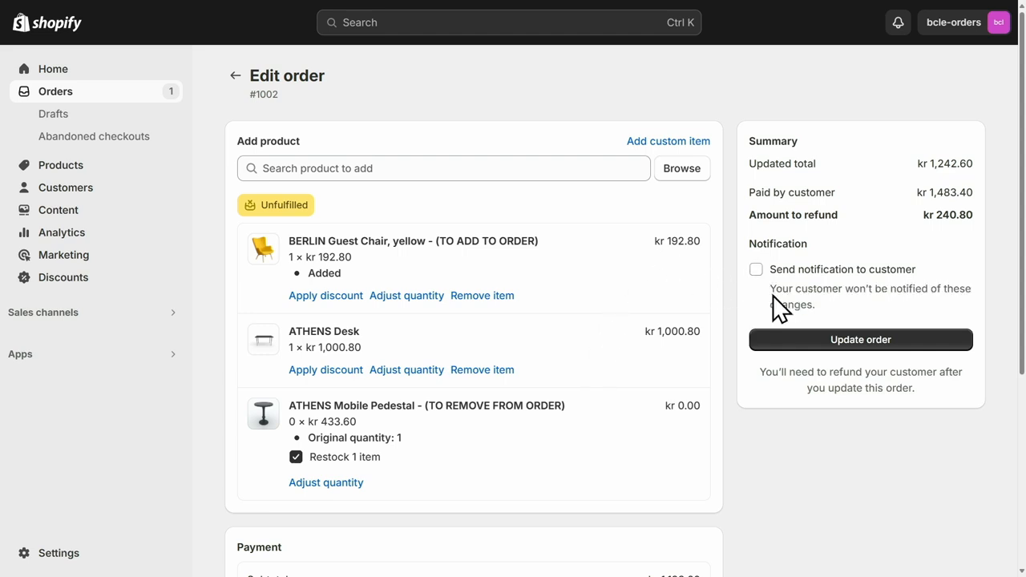
{"action": "left_click", "coordinate": [811, 344]}
{"action": "scroll", "coordinate": [671, 337], "scroll_direction": "down", "scroll_amount": 4}
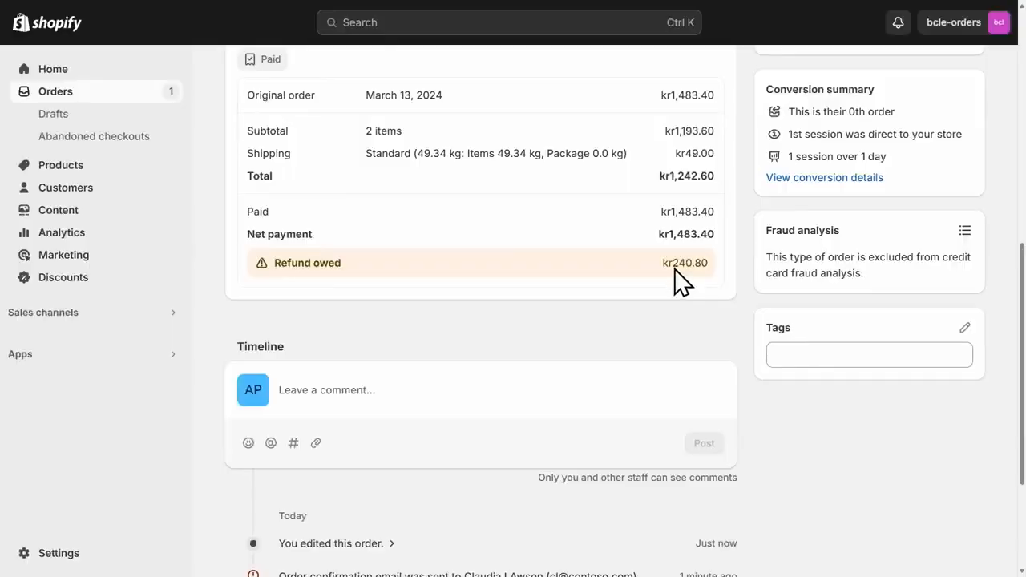
{"action": "scroll", "coordinate": [678, 291], "scroll_direction": "up", "scroll_amount": 7}
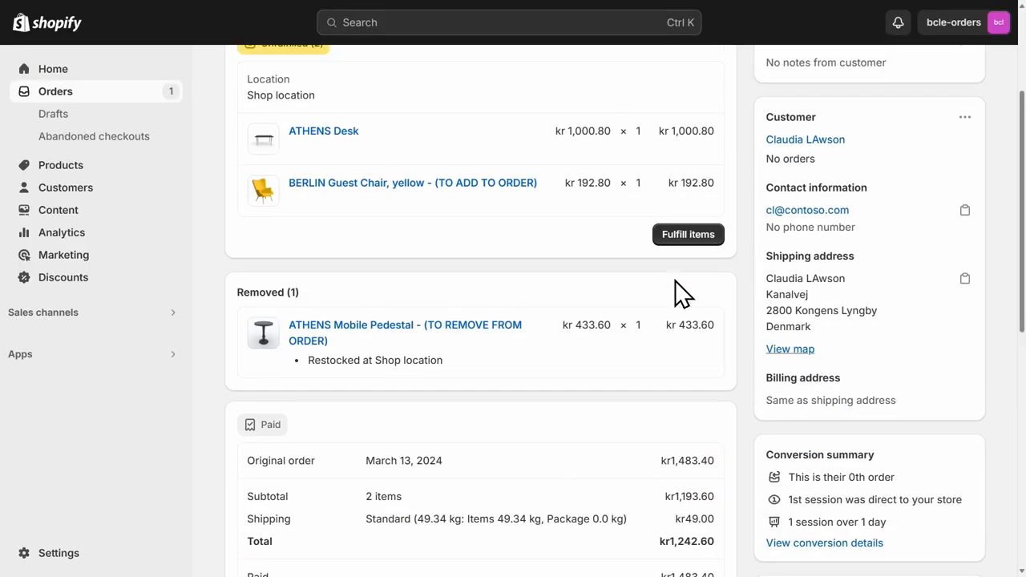
- Refund the customer kr 240.80 for the edited order, with the customer notification turned off
{"action": "left_click", "coordinate": [767, 75]}
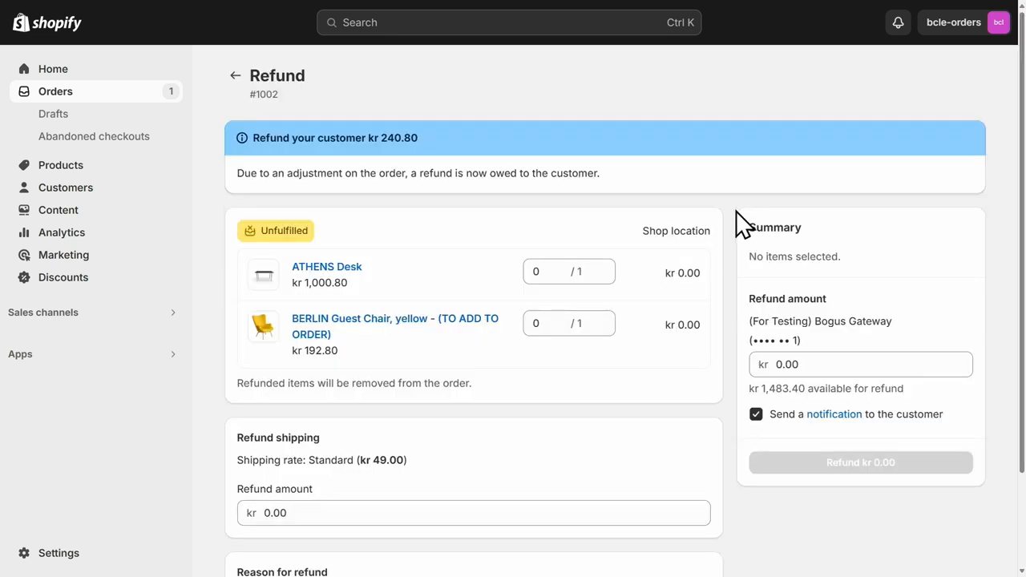
{"action": "scroll", "coordinate": [769, 251], "scroll_direction": "down", "scroll_amount": 3}
{"action": "left_click", "coordinate": [814, 247]}
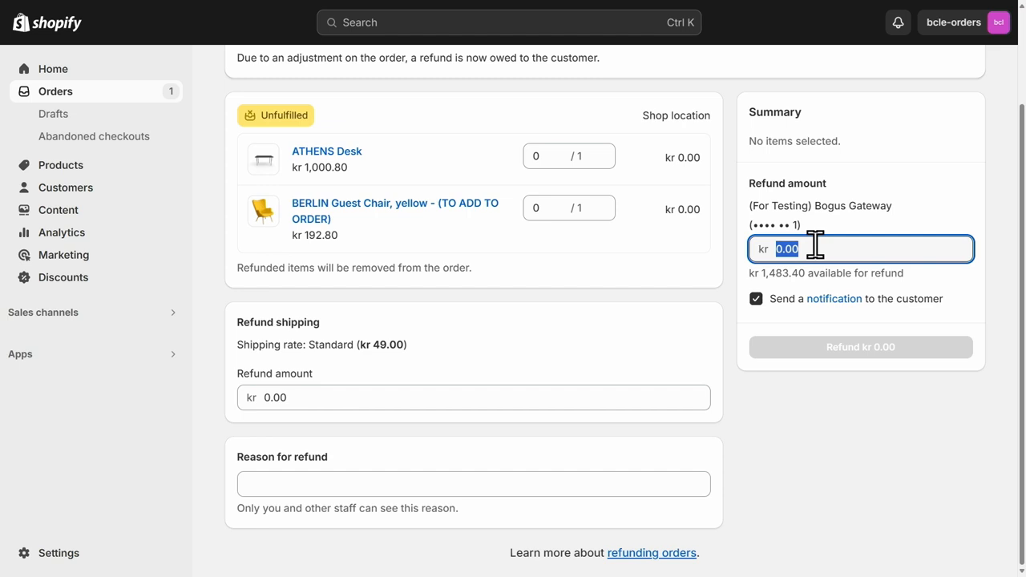
{"action": "scroll", "coordinate": [814, 247], "scroll_direction": "up", "scroll_amount": 2}
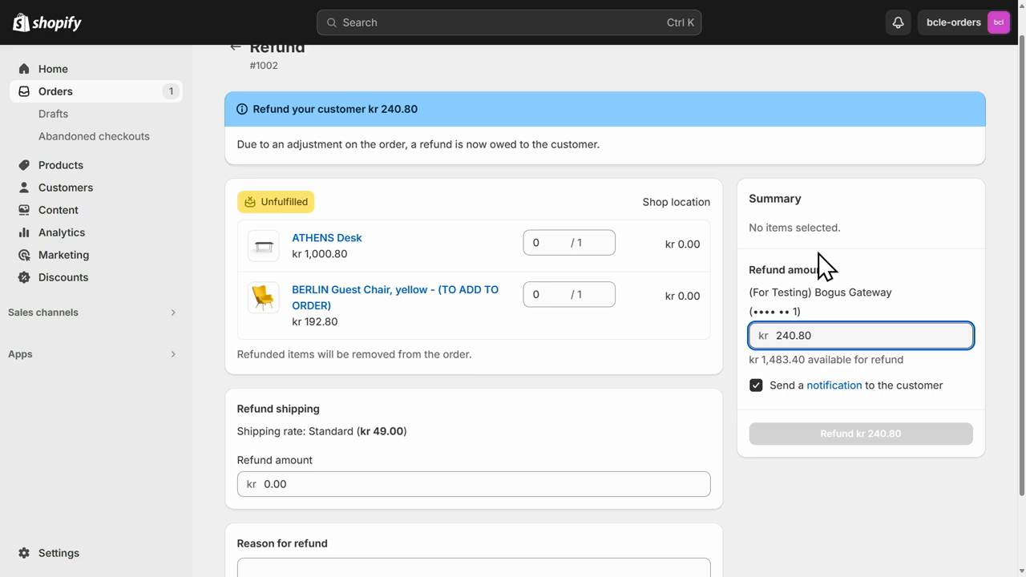
{"action": "left_click", "coordinate": [756, 385]}
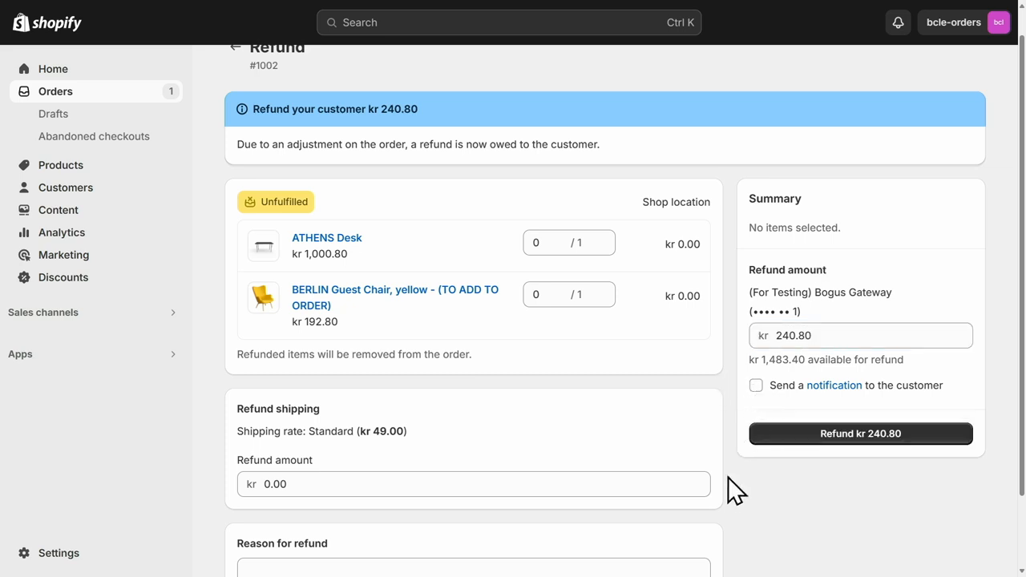
{"action": "scroll", "coordinate": [737, 481], "scroll_direction": "down", "scroll_amount": 2}
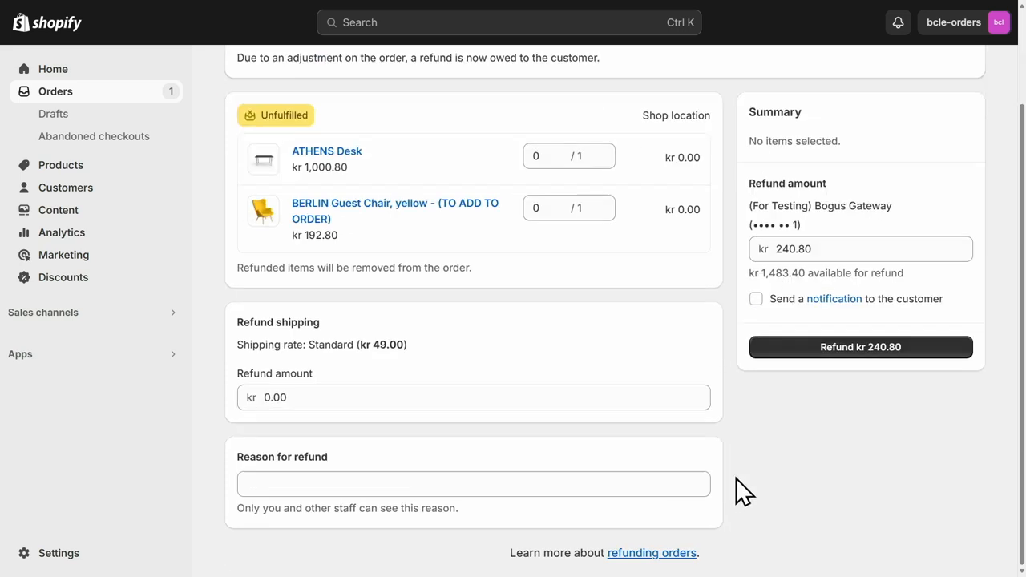
{"action": "left_click", "coordinate": [871, 348]}
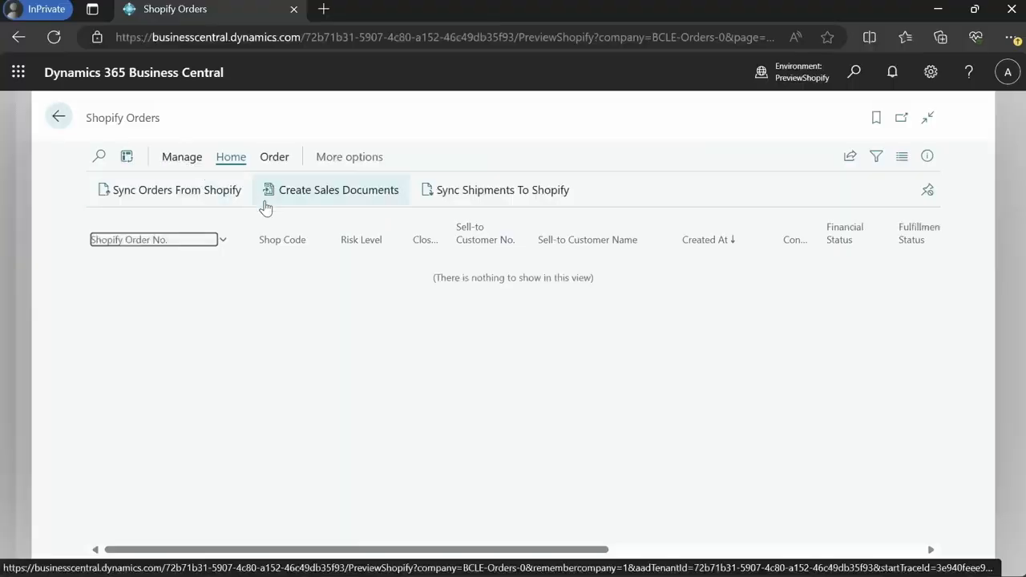
- Switch to Business Central, sync orders from Shopify without filters, and review the imported order's details in the list
{"action": "left_click", "coordinate": [214, 200]}
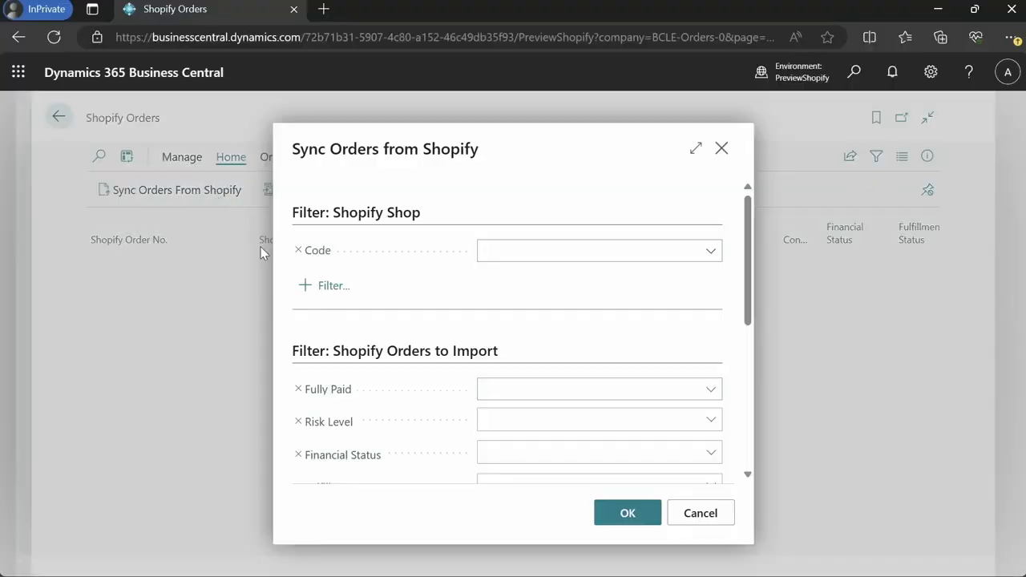
{"action": "left_click", "coordinate": [627, 517]}
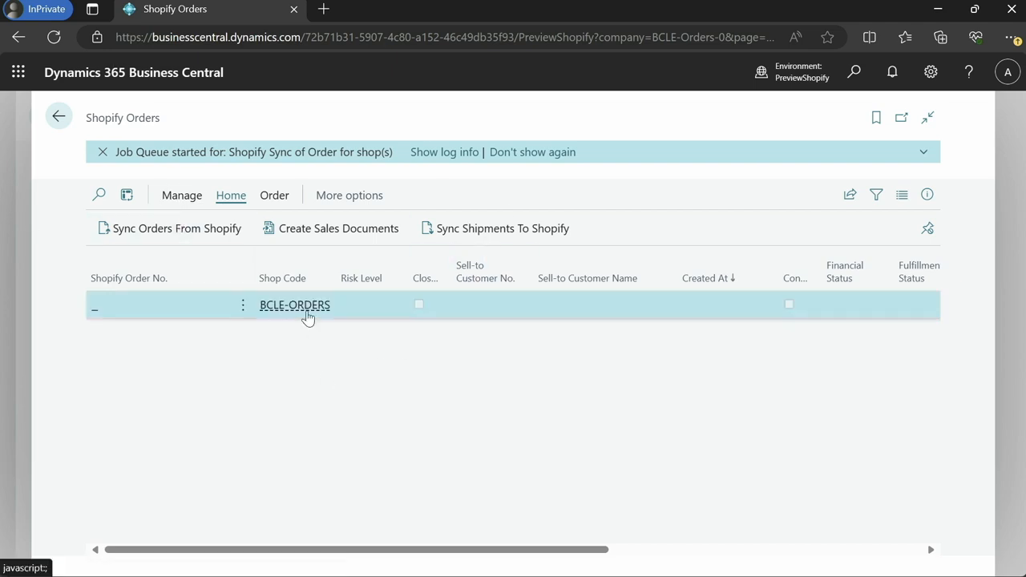
{"action": "scroll", "coordinate": [307, 317], "scroll_direction": "right", "scroll_amount": 3}
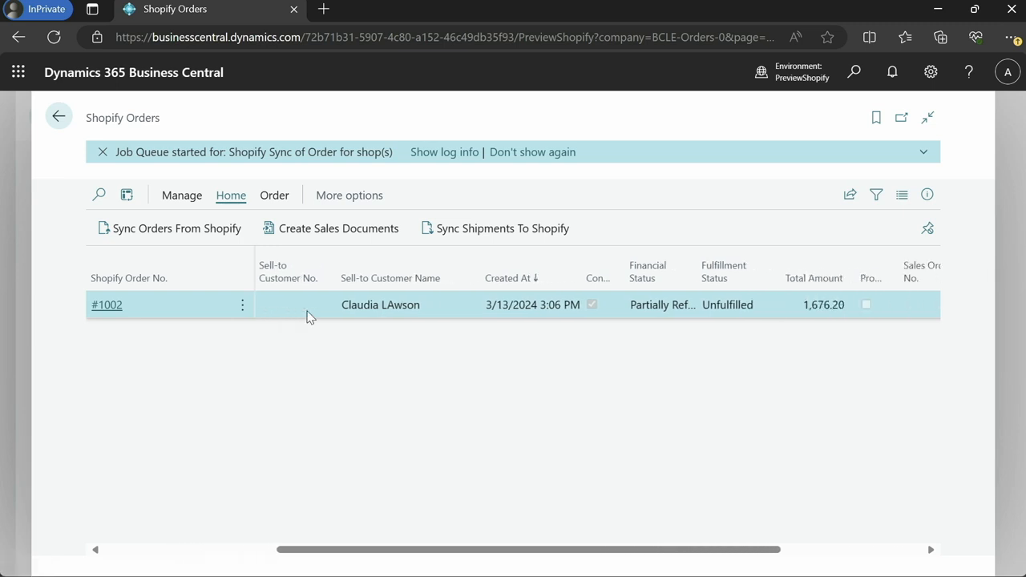
{"action": "scroll", "coordinate": [308, 307], "scroll_direction": "left", "scroll_amount": 3}
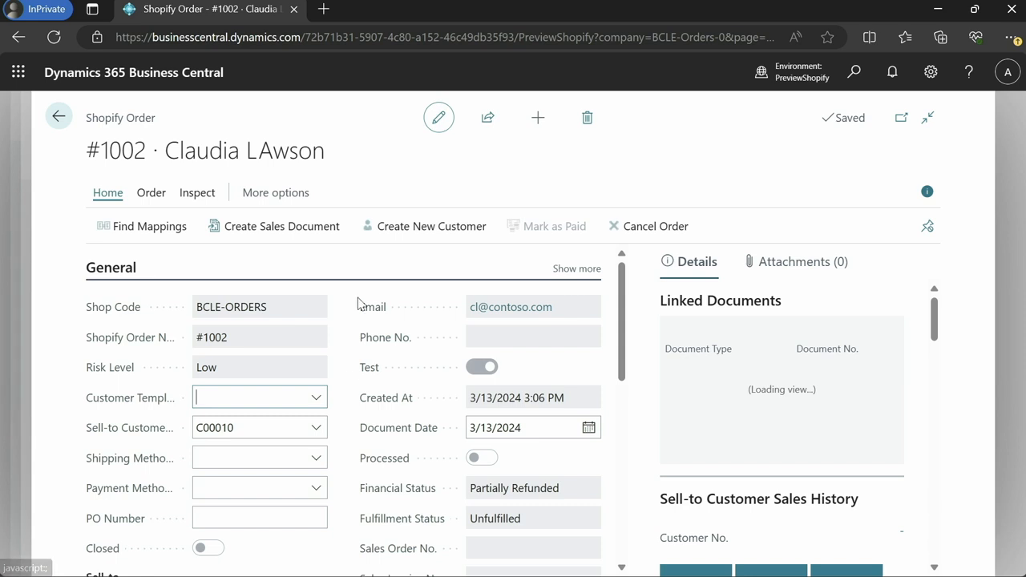
- Examine the imported Shopify order's details and lines, plus the related refunds and their total refunded amounts
{"action": "scroll", "coordinate": [351, 404], "scroll_direction": "down", "scroll_amount": 10}
{"action": "scroll", "coordinate": [351, 397], "scroll_direction": "right", "scroll_amount": 3}
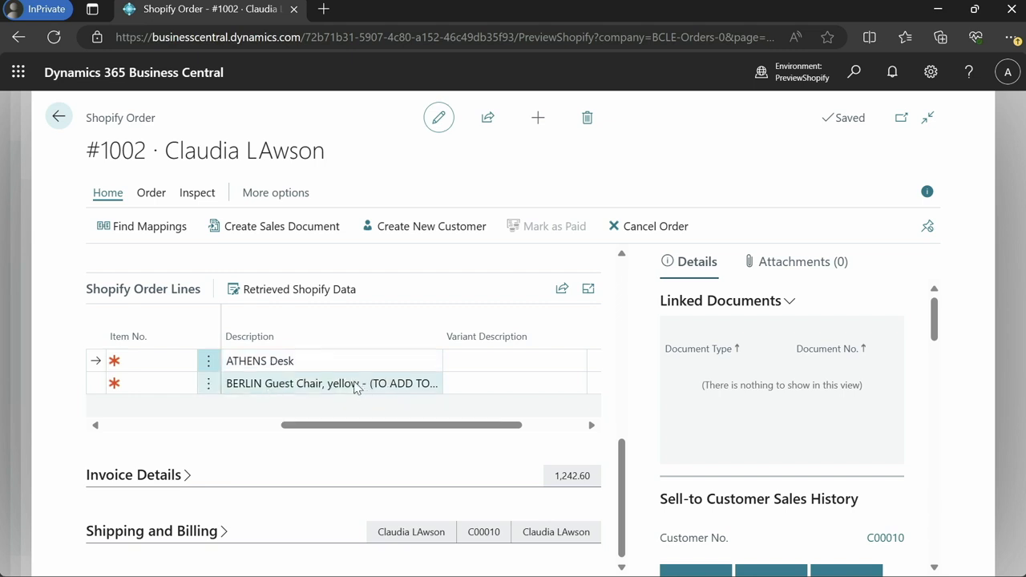
{"action": "left_click", "coordinate": [150, 193]}
{"action": "left_click", "coordinate": [439, 226]}
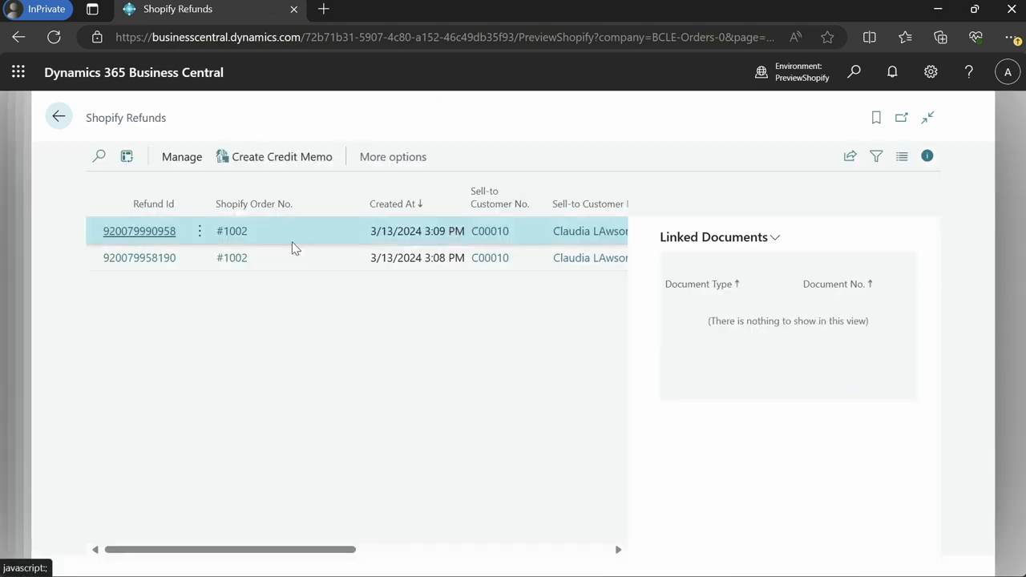
{"action": "scroll", "coordinate": [292, 248], "scroll_direction": "right", "scroll_amount": 5}
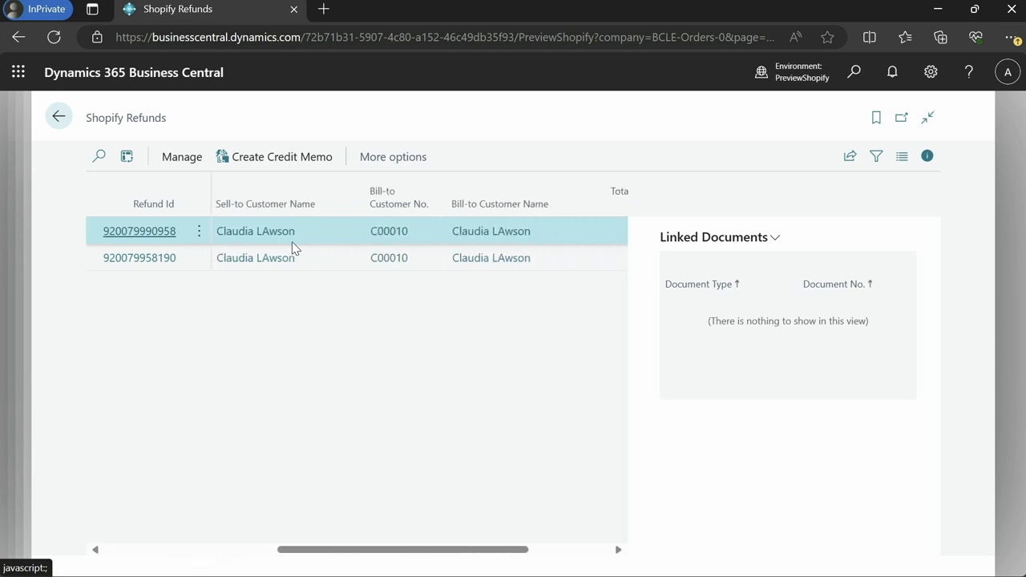
{"action": "scroll", "coordinate": [292, 249], "scroll_direction": "right", "scroll_amount": 3}
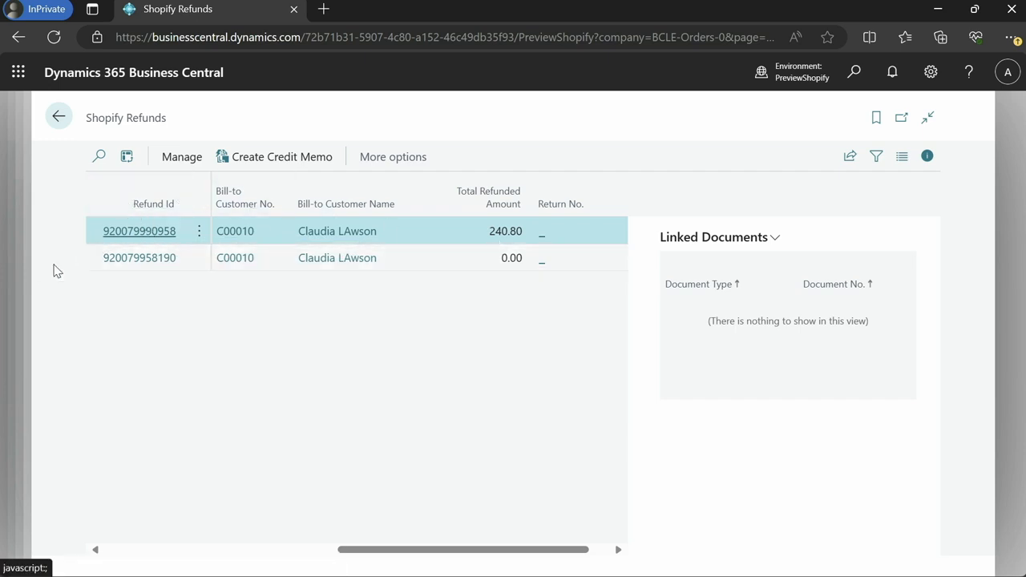
{"action": "key", "text": "Escape"}
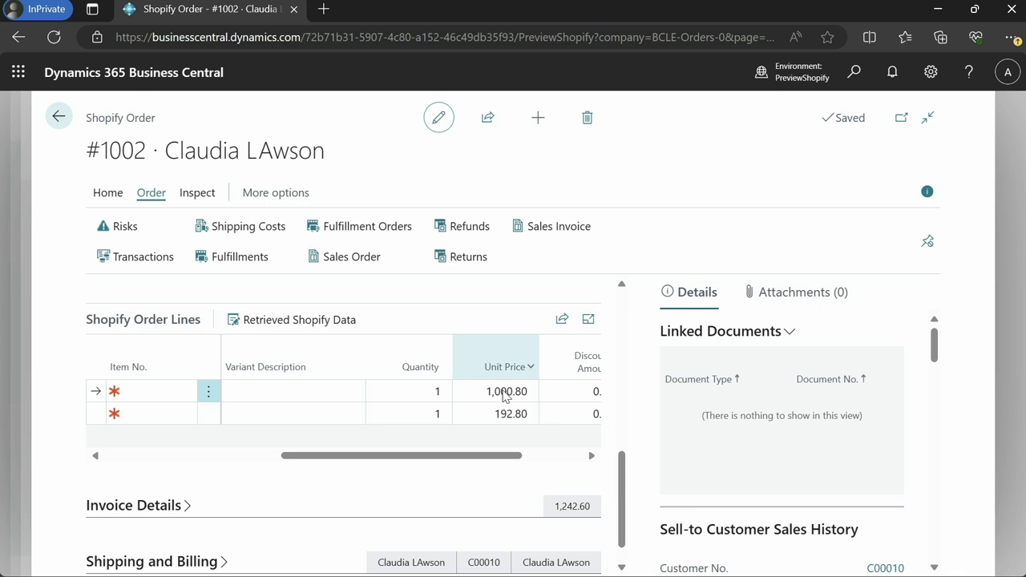
- Map the ATHENS Desk order line to item 1896-S and the BERLIN Guest Chair line to its matching item
{"action": "scroll", "coordinate": [493, 441], "scroll_direction": "up", "scroll_amount": 2}
{"action": "scroll", "coordinate": [304, 433], "scroll_direction": "down", "scroll_amount": 2}
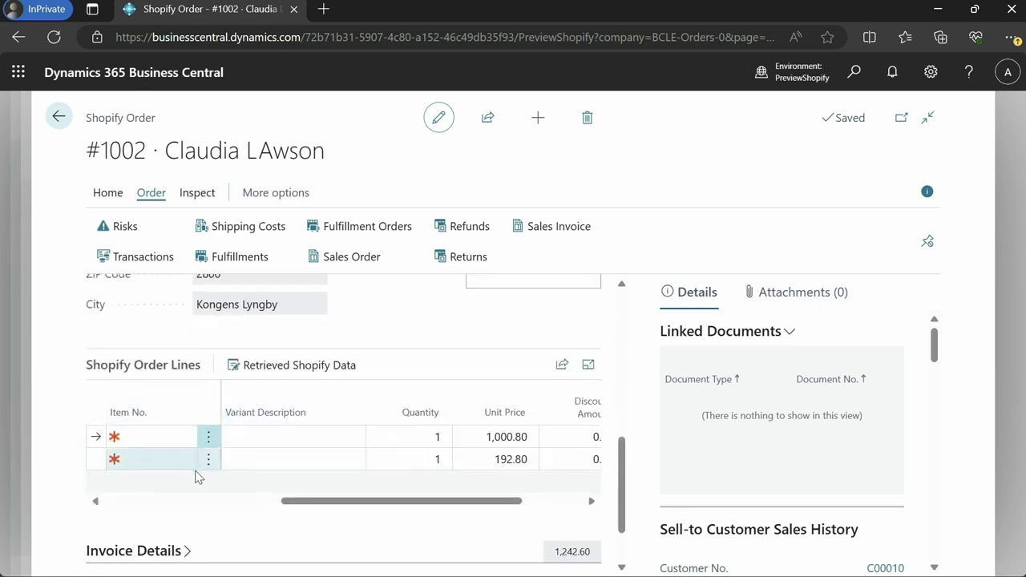
{"action": "scroll", "coordinate": [200, 473], "scroll_direction": "left", "scroll_amount": 5}
{"action": "left_click", "coordinate": [181, 435]}
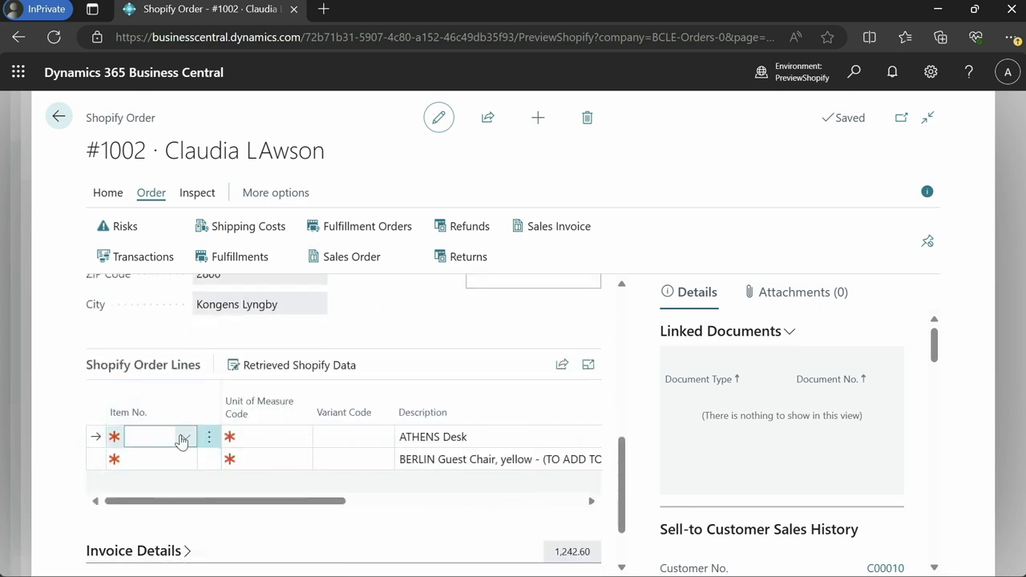
{"action": "left_click", "coordinate": [183, 439]}
{"action": "left_click", "coordinate": [270, 292]}
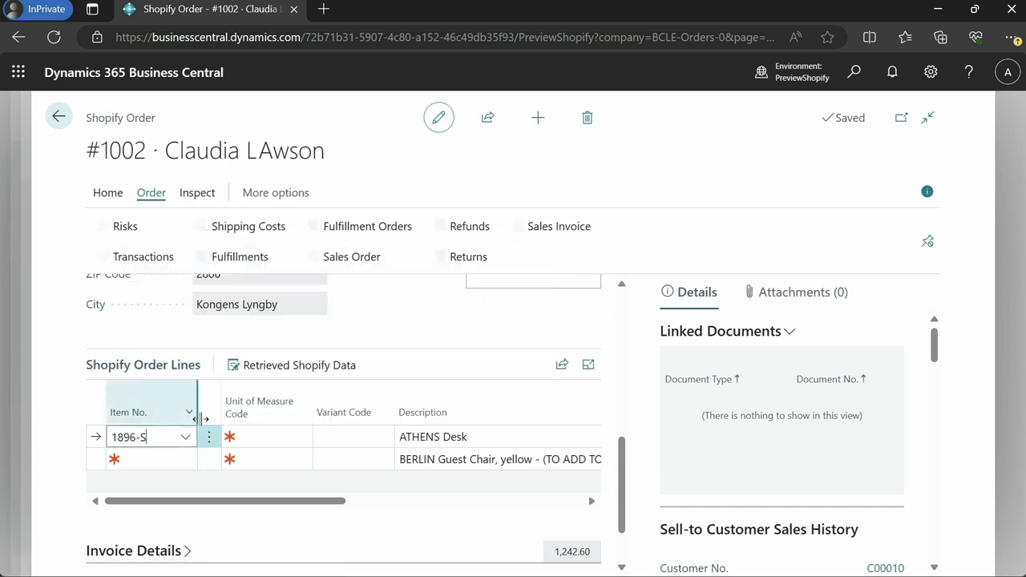
{"action": "left_click", "coordinate": [158, 460]}
{"action": "type", "text": "be"}
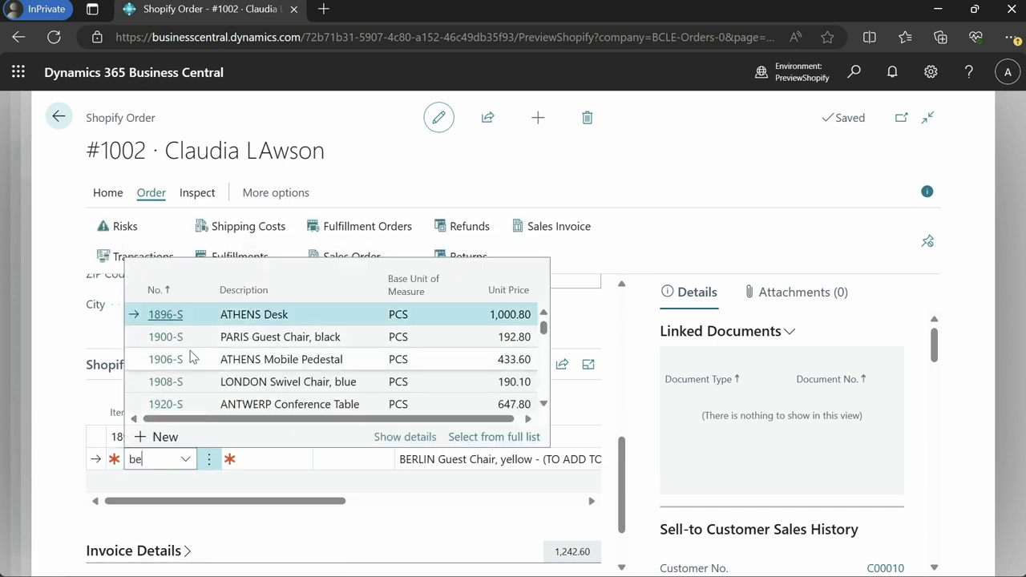
{"action": "key", "text": "Return"}
- Check the order's general details and create a sales document from the Shopify order
{"action": "scroll", "coordinate": [280, 346], "scroll_direction": "up", "scroll_amount": 5}
{"action": "scroll", "coordinate": [281, 346], "scroll_direction": "up", "scroll_amount": 2}
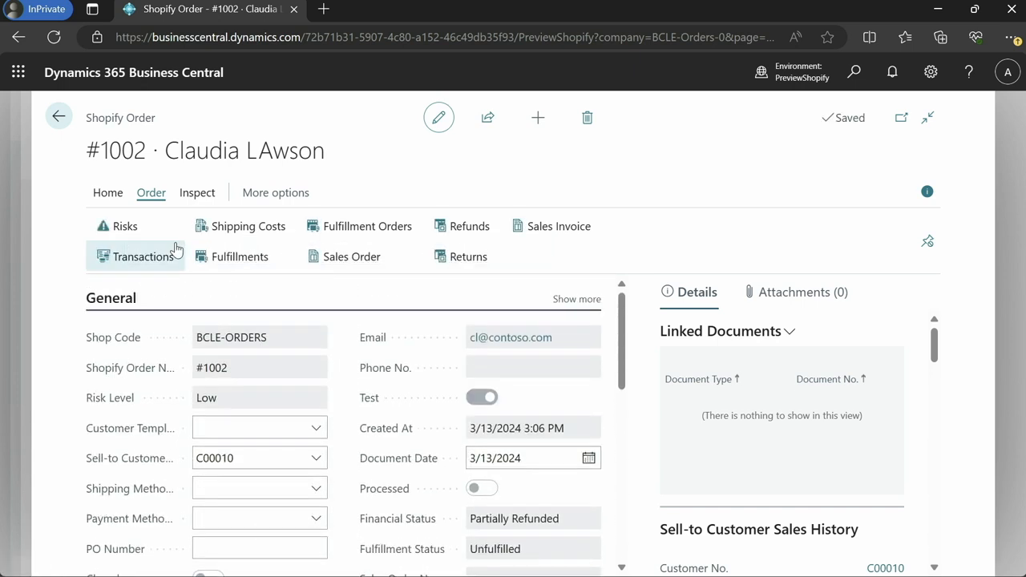
{"action": "scroll", "coordinate": [298, 389], "scroll_direction": "down", "scroll_amount": 4}
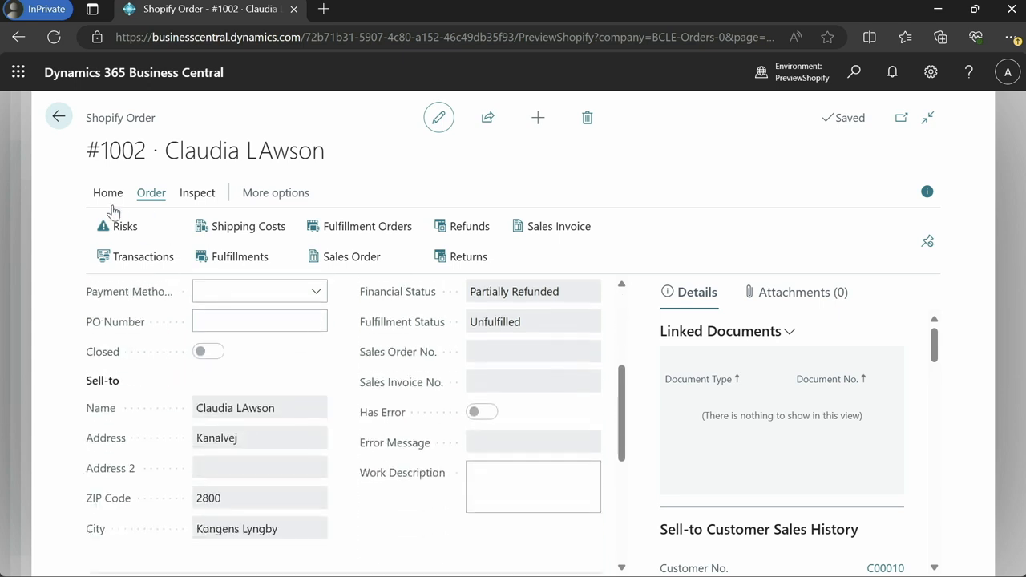
{"action": "left_click", "coordinate": [112, 200]}
{"action": "left_click", "coordinate": [298, 228]}
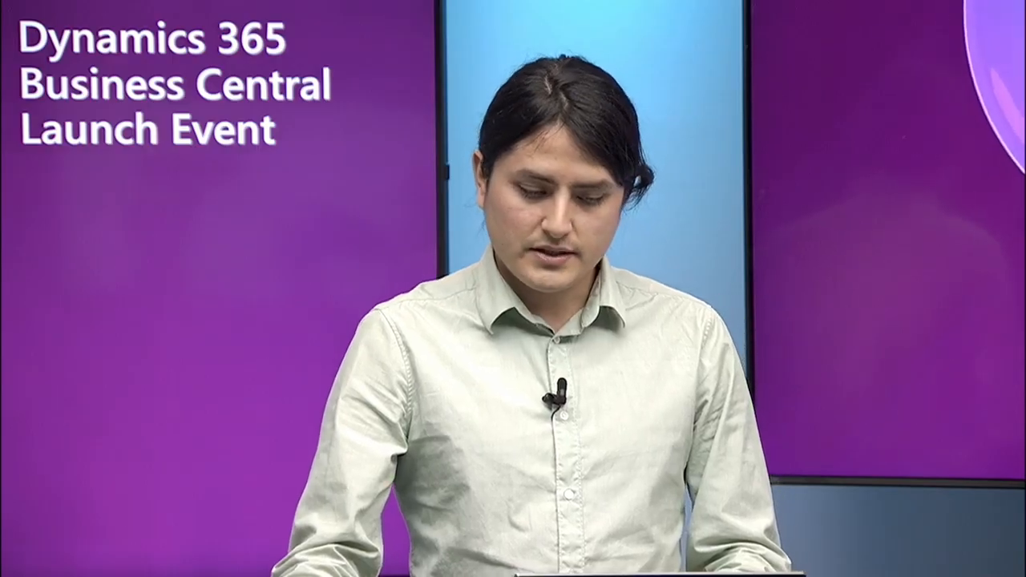
- Try to create a credit memo from the refund with a total refunded amount of 0.00
{"action": "left_click", "coordinate": [420, 250]}
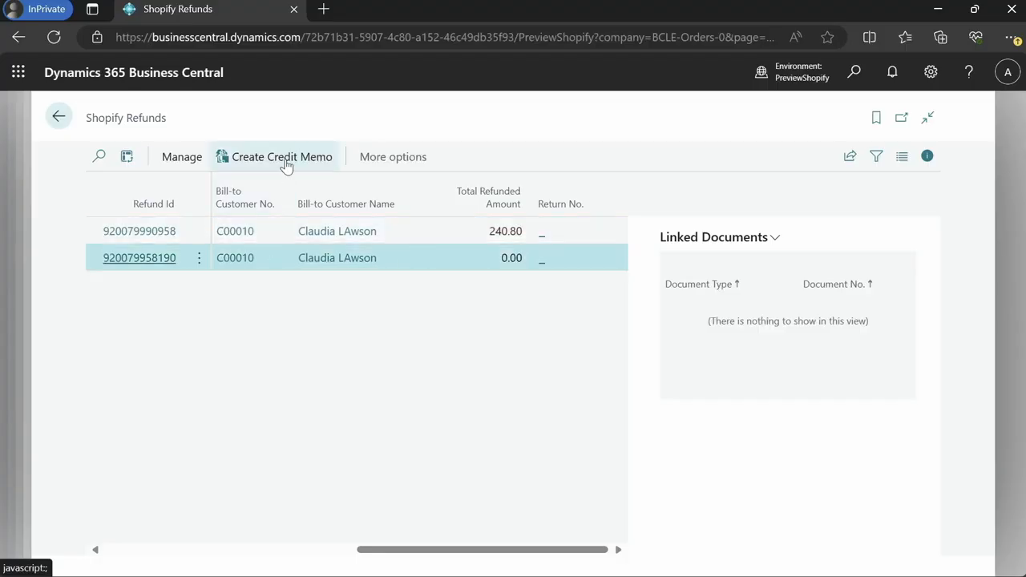
{"action": "left_click", "coordinate": [285, 158]}
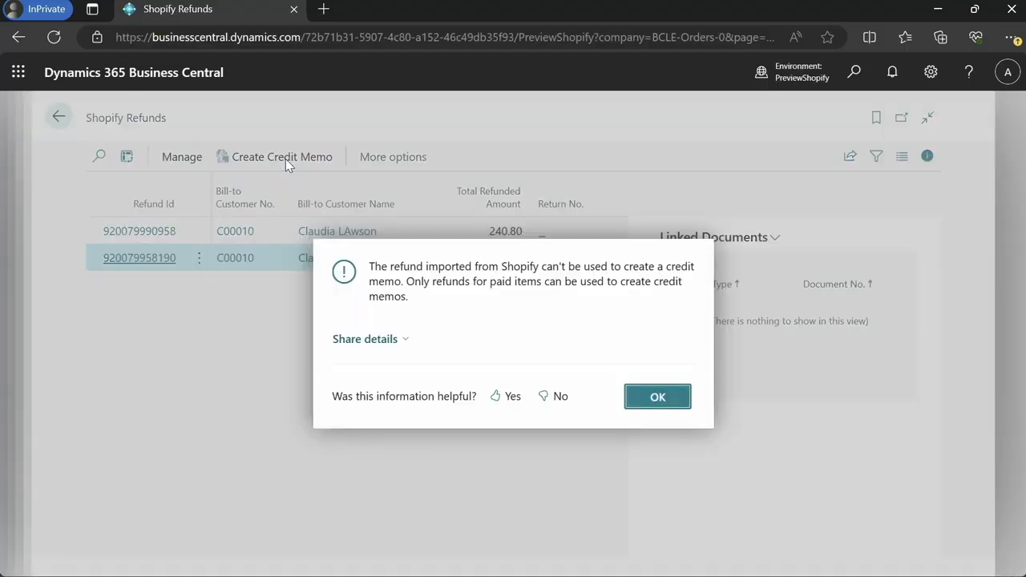
{"action": "left_click", "coordinate": [657, 398]}
- Create a credit memo from the 240.80 refund and open the linked sales credit memo
{"action": "left_click", "coordinate": [443, 232]}
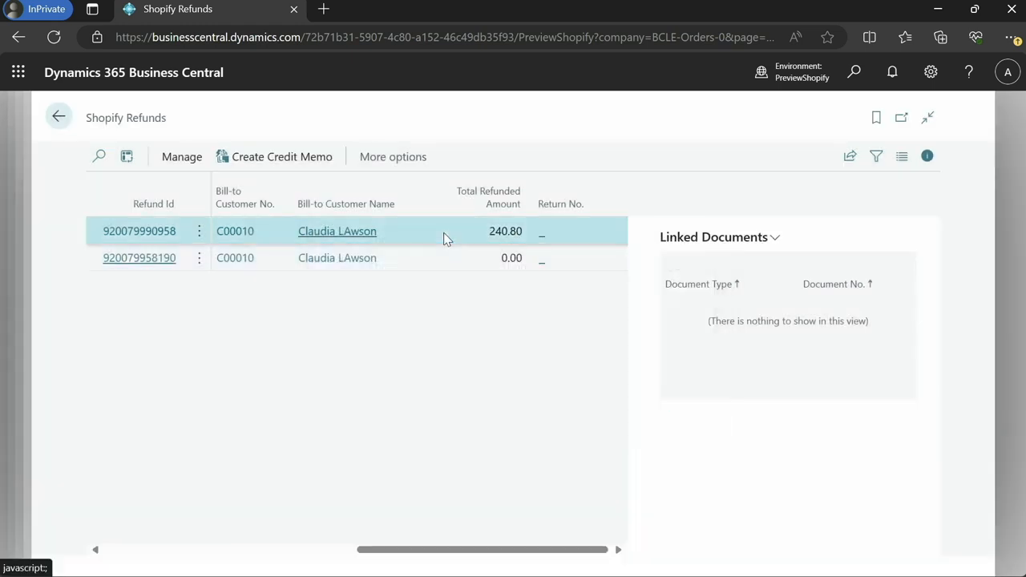
{"action": "scroll", "coordinate": [430, 246], "scroll_direction": "left", "scroll_amount": 3}
{"action": "scroll", "coordinate": [430, 246], "scroll_direction": "left", "scroll_amount": 3}
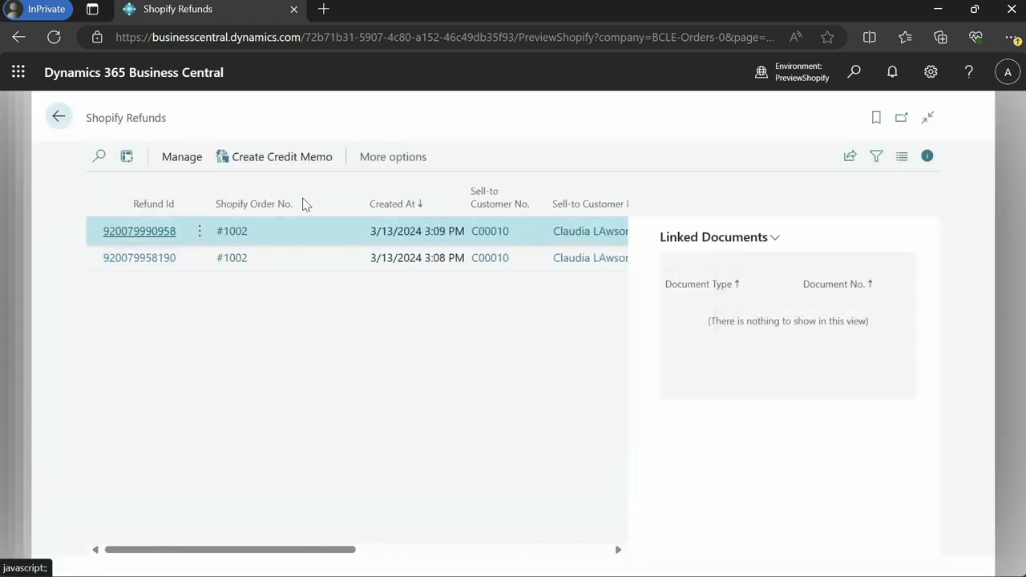
{"action": "left_click", "coordinate": [287, 158]}
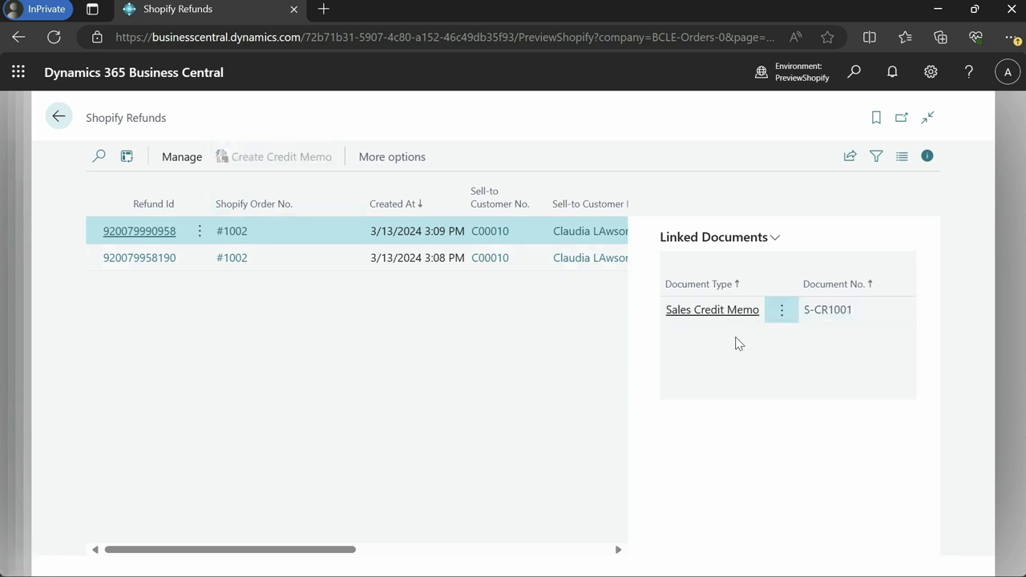
{"action": "left_click", "coordinate": [809, 312]}
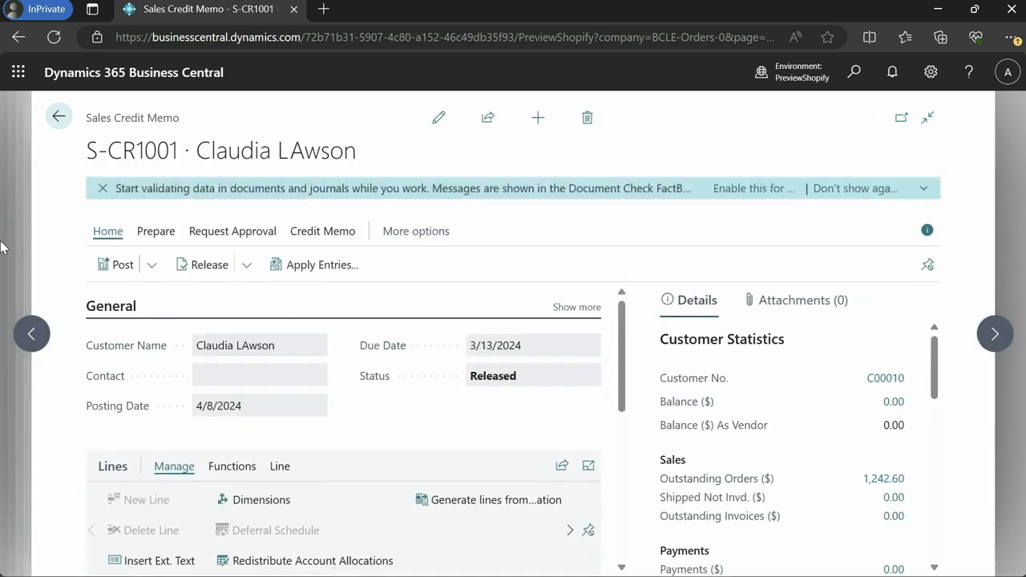
{"action": "scroll", "coordinate": [86, 355], "scroll_direction": "down", "scroll_amount": 1}
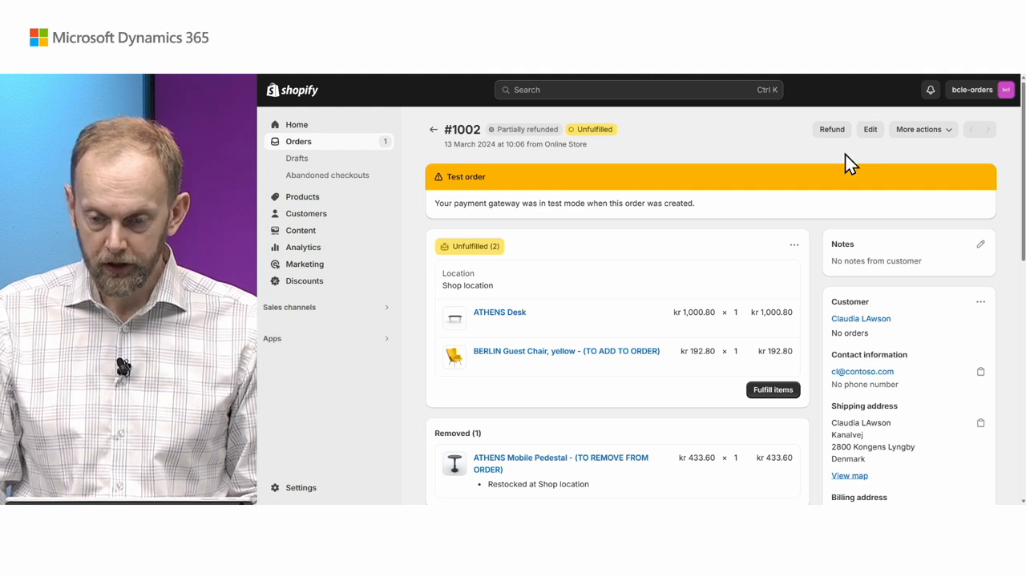
- Edit the Shopify order to remove the ATHENS Desk item, and update the order without sending a notification to the customer
{"action": "left_click", "coordinate": [872, 131]}
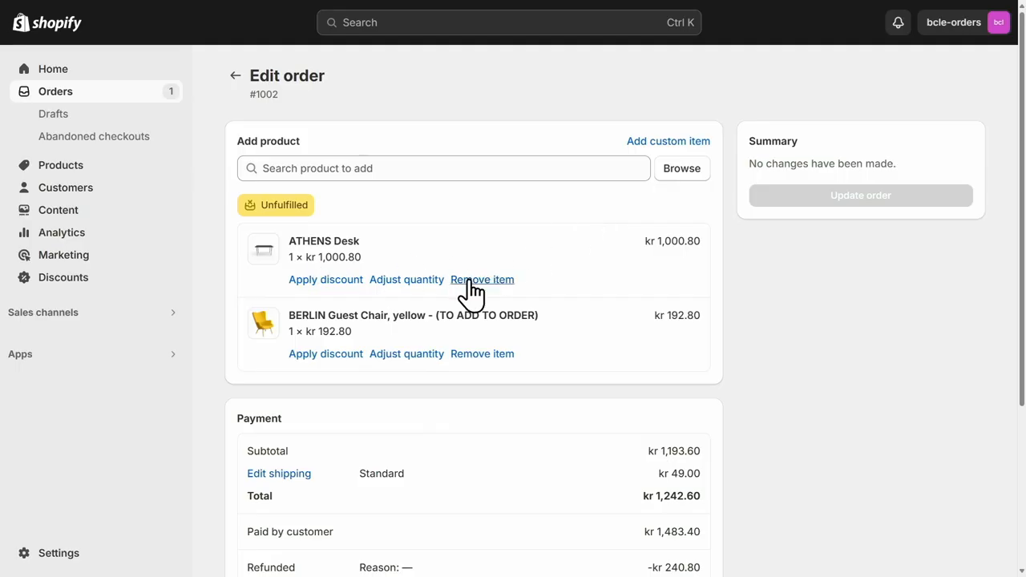
{"action": "left_click", "coordinate": [471, 282]}
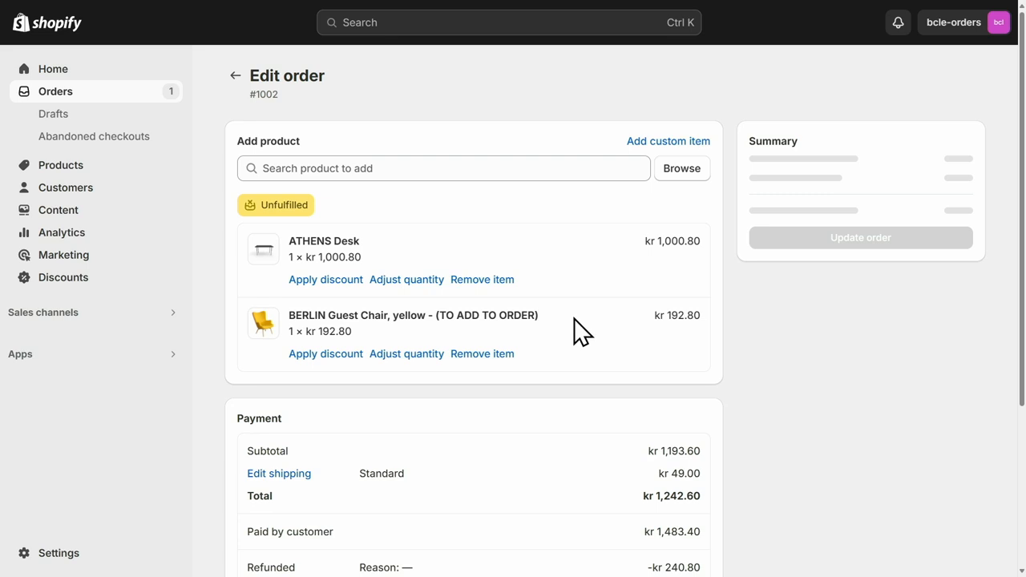
{"action": "left_click", "coordinate": [755, 270]}
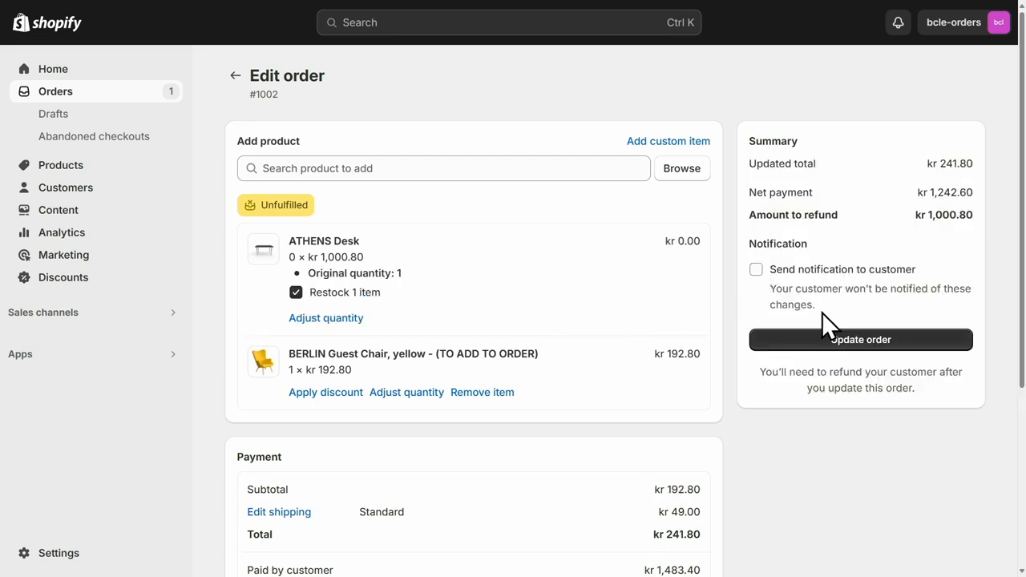
{"action": "left_click", "coordinate": [851, 350]}
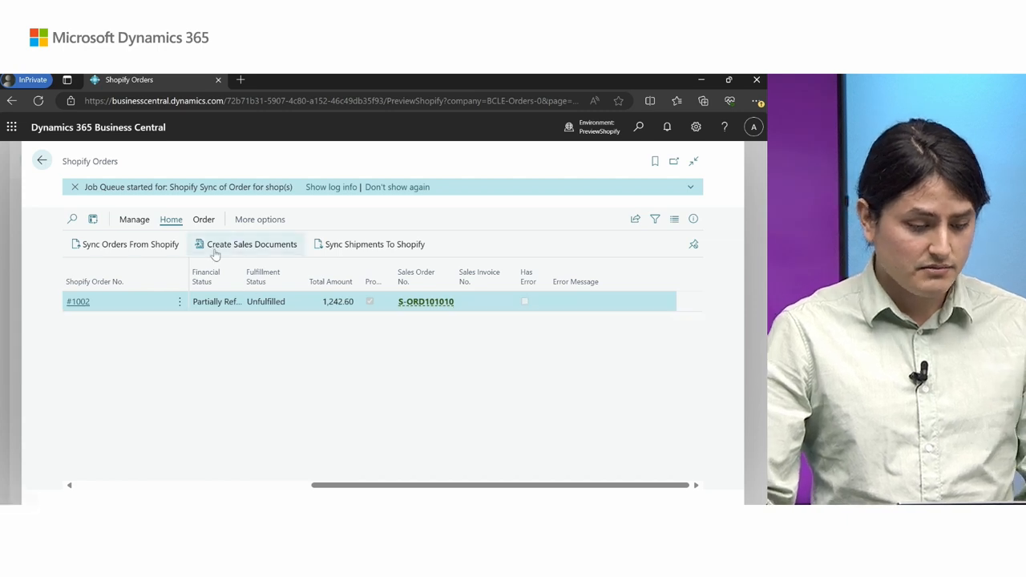
- Switch to Business Central, sync orders from Shopify with no filters set, and open the partially refunded order
{"action": "left_click", "coordinate": [136, 245]}
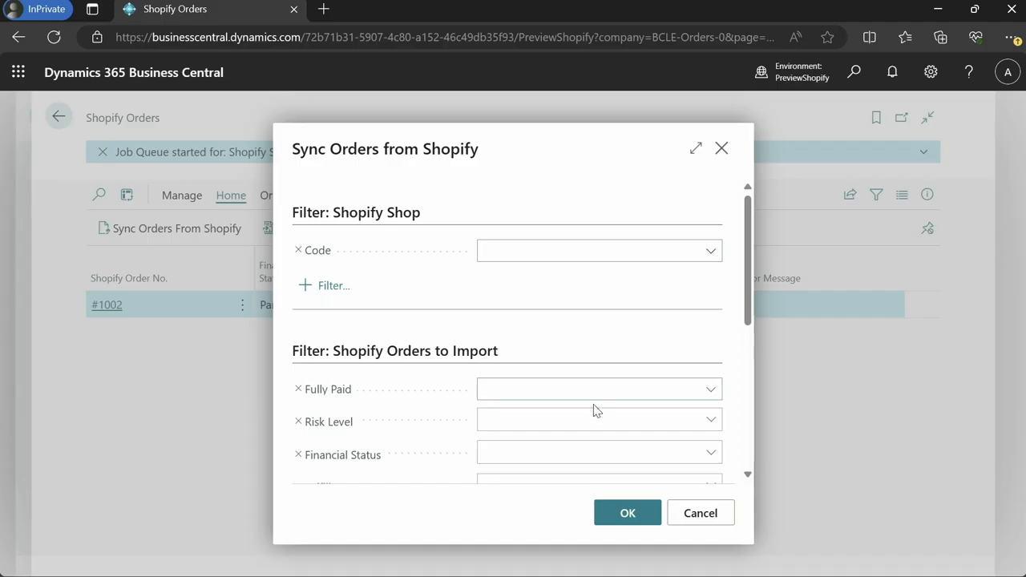
{"action": "left_click", "coordinate": [618, 521]}
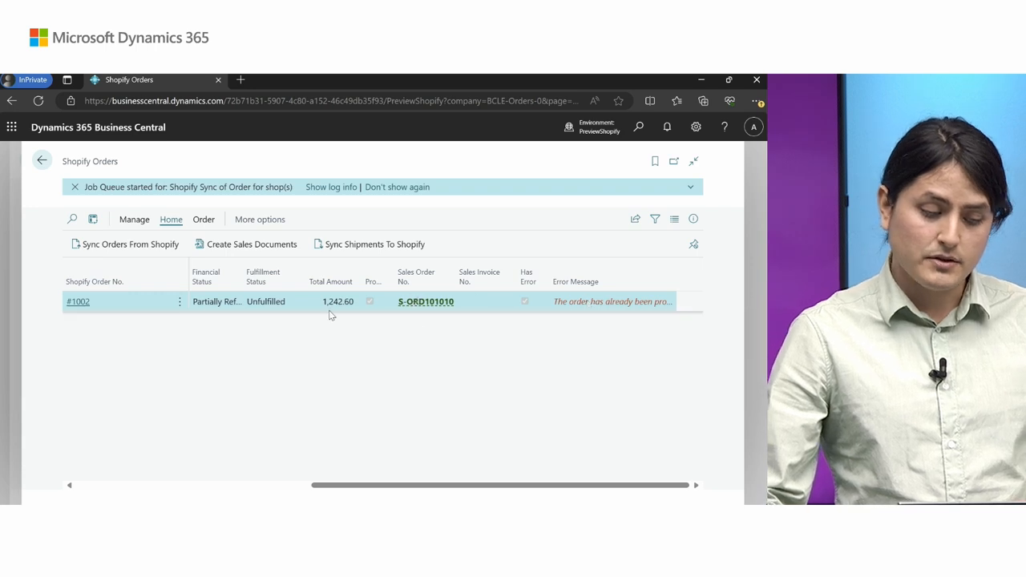
{"action": "left_click", "coordinate": [76, 302]}
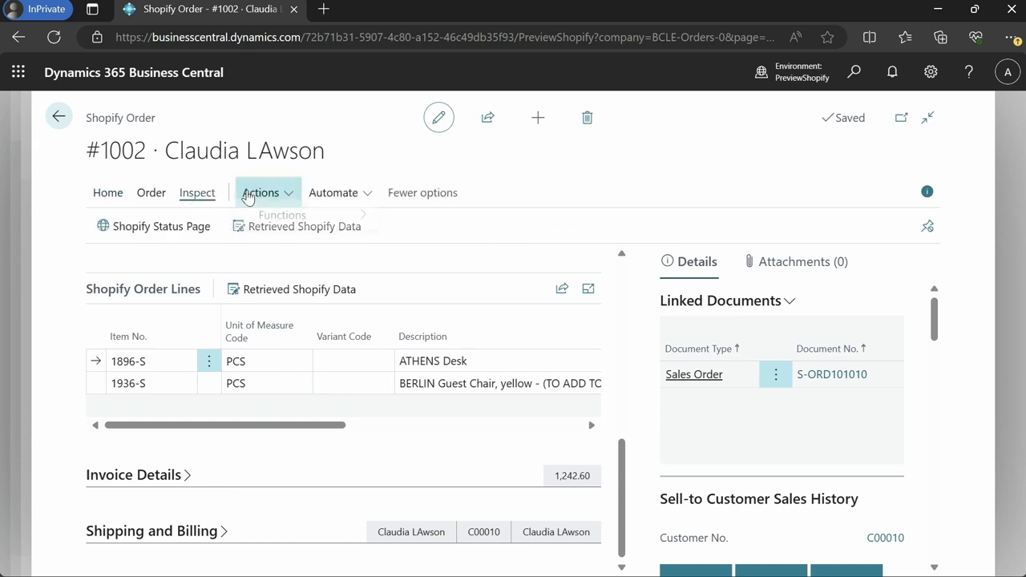
- Open the sales order linked to the Shopify order and delete it
{"action": "left_click", "coordinate": [262, 224]}
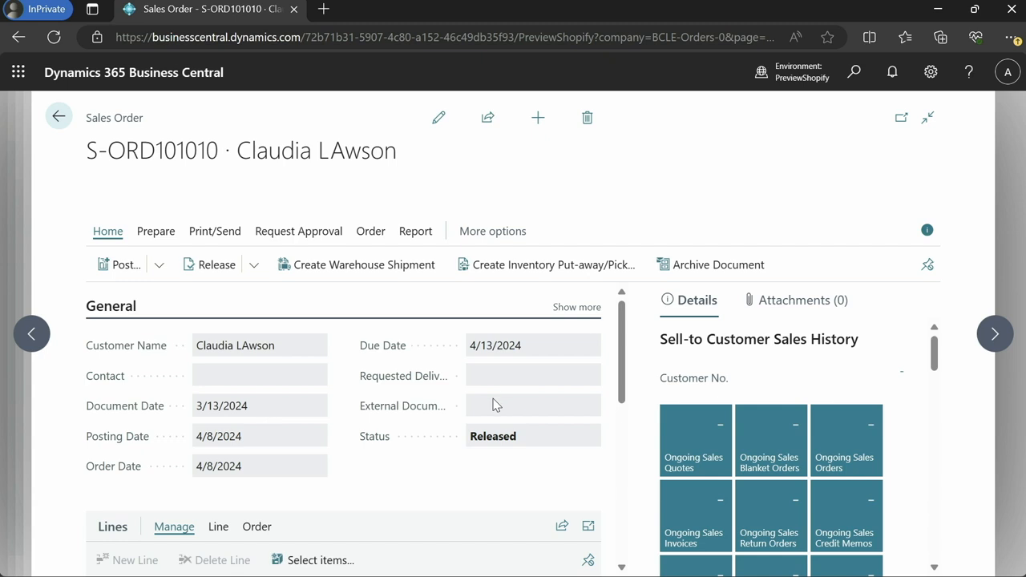
{"action": "scroll", "coordinate": [367, 457], "scroll_direction": "down", "scroll_amount": 2}
{"action": "scroll", "coordinate": [393, 446], "scroll_direction": "down", "scroll_amount": 2}
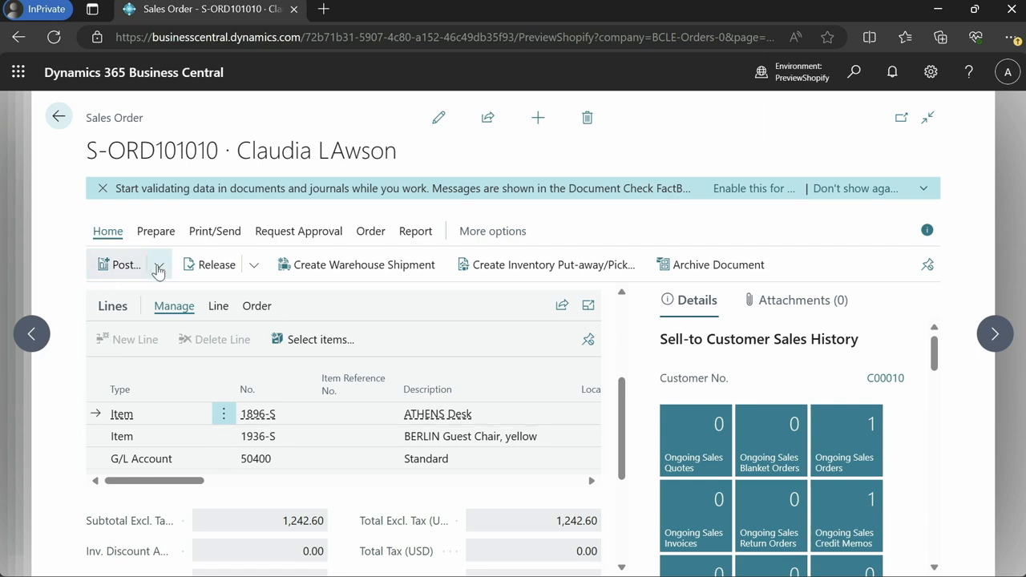
{"action": "scroll", "coordinate": [424, 347], "scroll_direction": "up", "scroll_amount": 5}
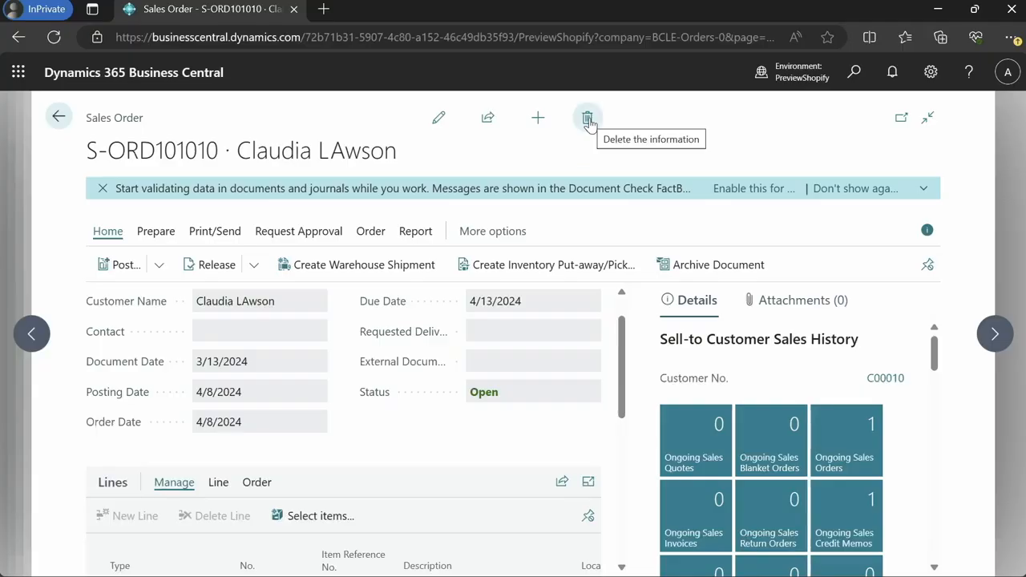
{"action": "left_click", "coordinate": [588, 121]}
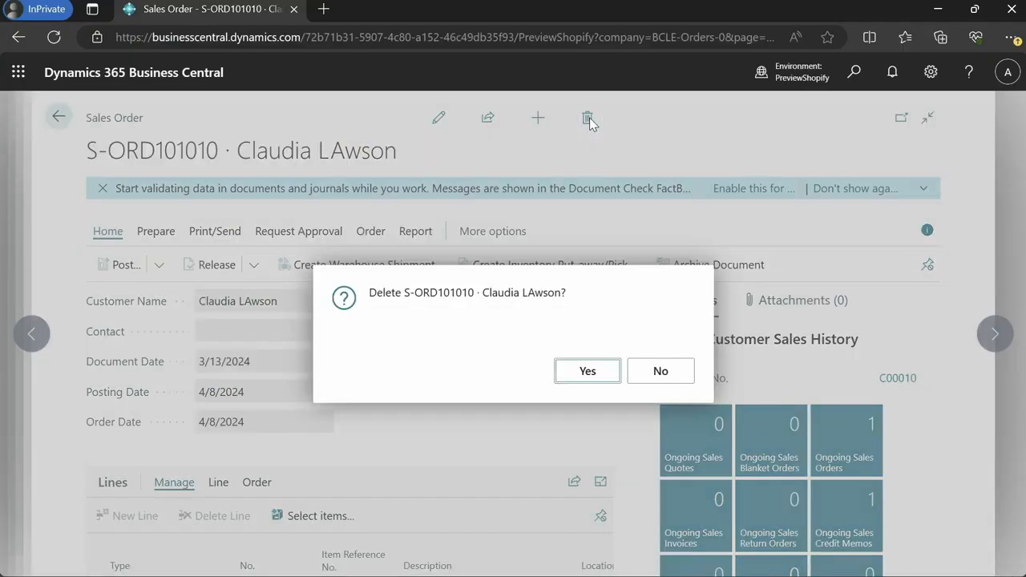
{"action": "left_click", "coordinate": [589, 372]}
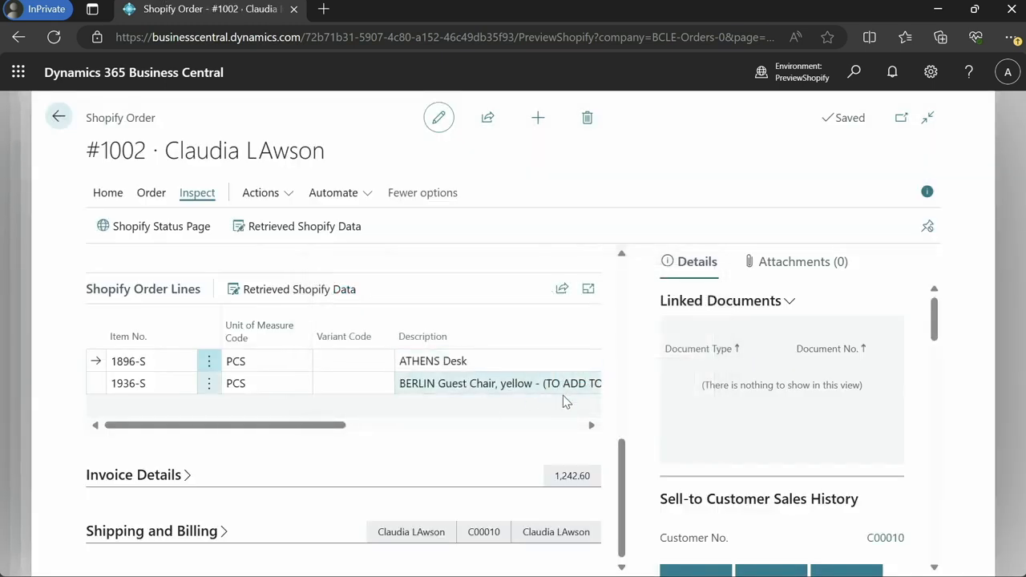
- Unlink the processed documents from the Shopify order
{"action": "scroll", "coordinate": [562, 395], "scroll_direction": "up", "scroll_amount": 5}
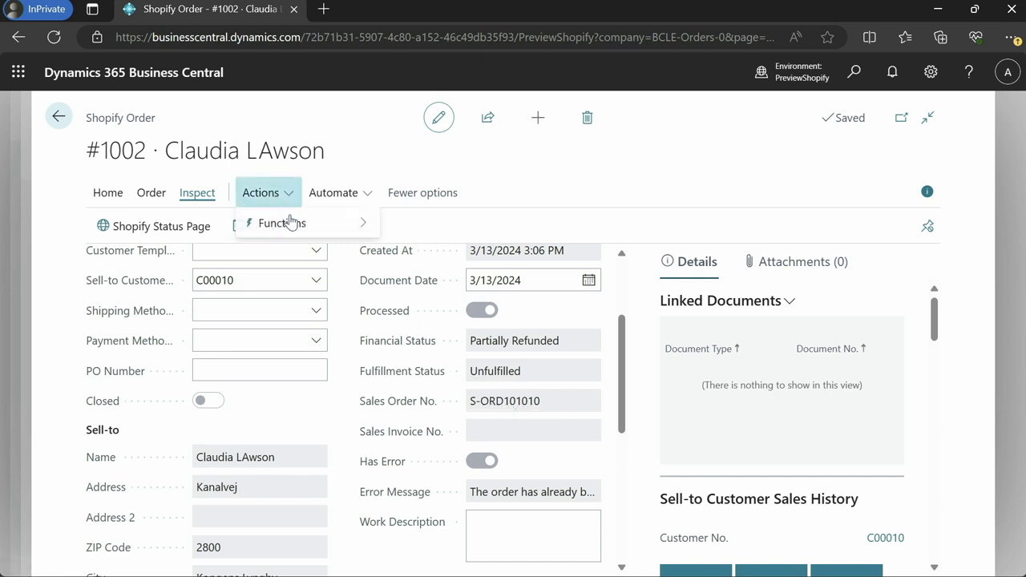
{"action": "mouse_move", "coordinate": [320, 222]}
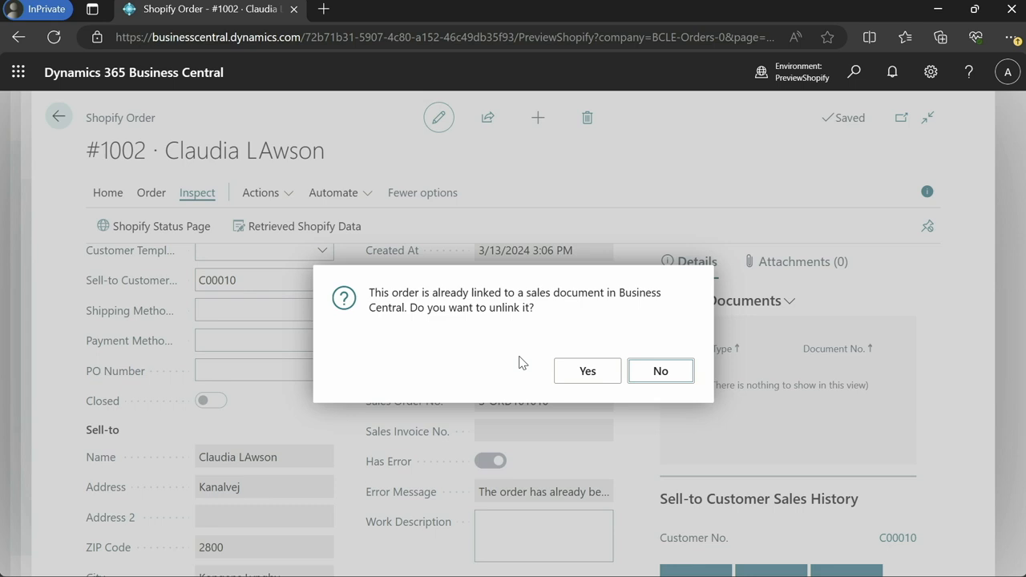
{"action": "left_click", "coordinate": [587, 371]}
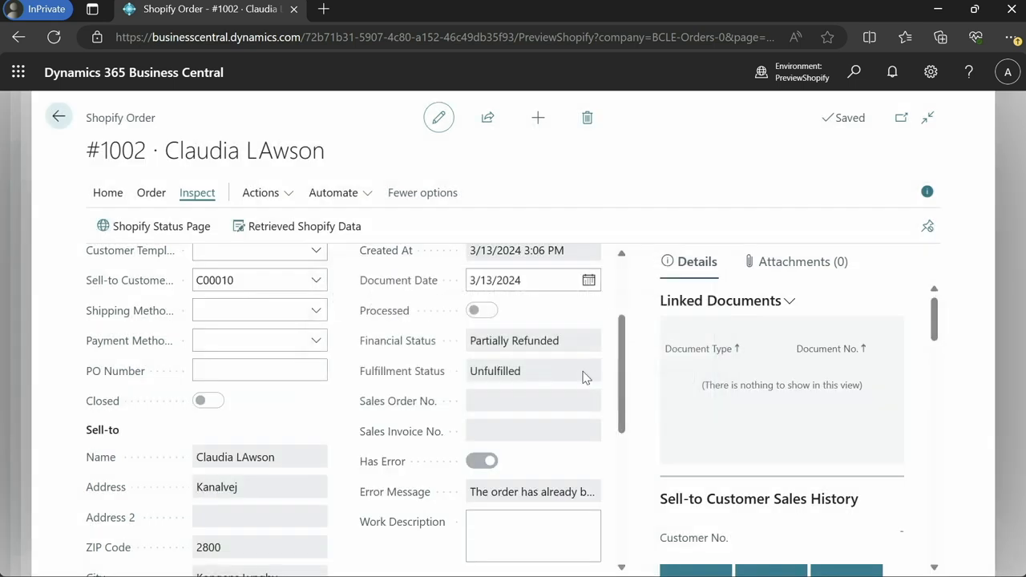
- Sync this single order from Shopify again and check its order lines
{"action": "scroll", "coordinate": [442, 433], "scroll_direction": "down", "scroll_amount": 2}
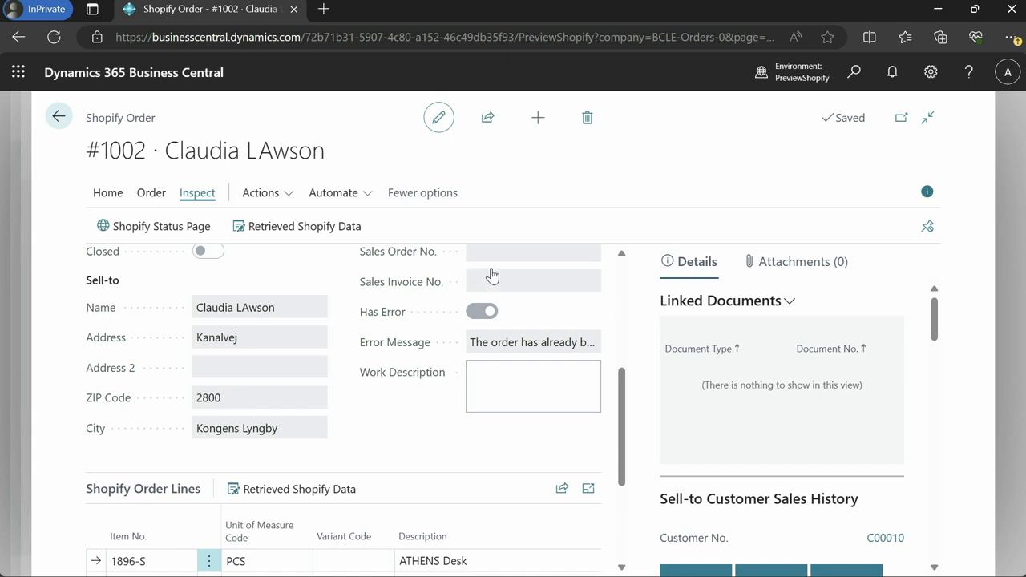
{"action": "scroll", "coordinate": [381, 472], "scroll_direction": "down", "scroll_amount": 1}
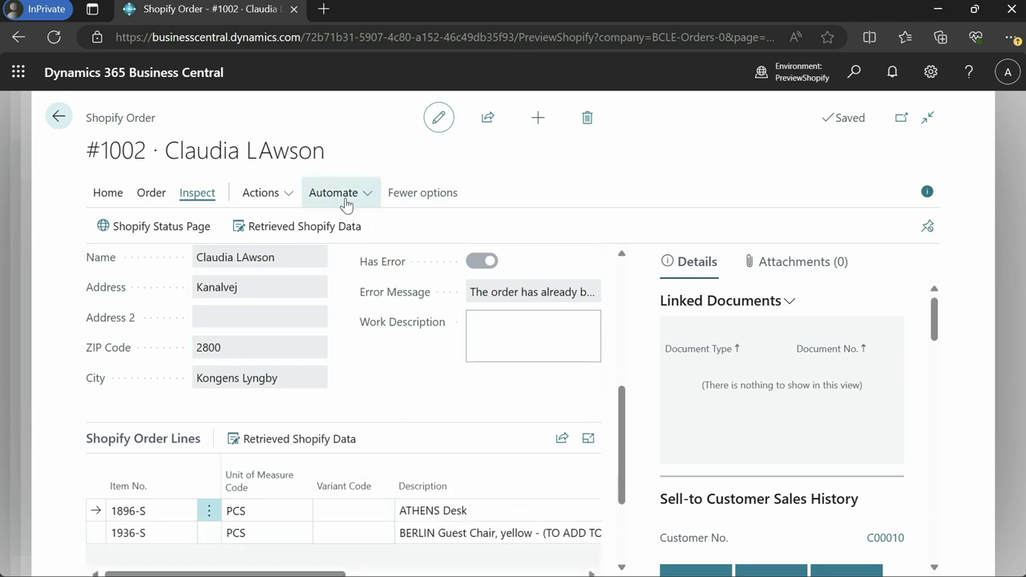
{"action": "left_click", "coordinate": [290, 195]}
{"action": "left_click", "coordinate": [294, 223]}
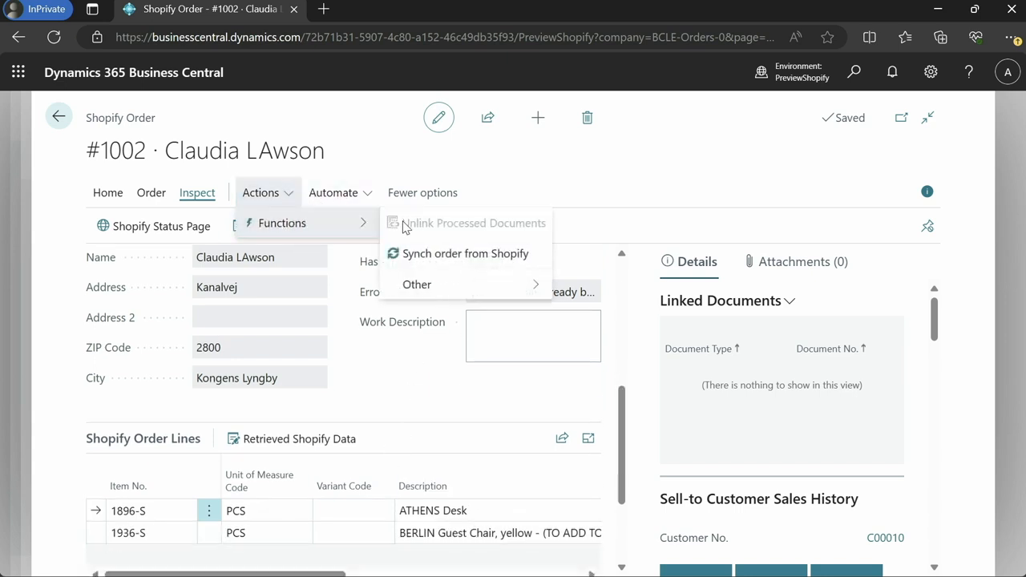
{"action": "left_click", "coordinate": [438, 252]}
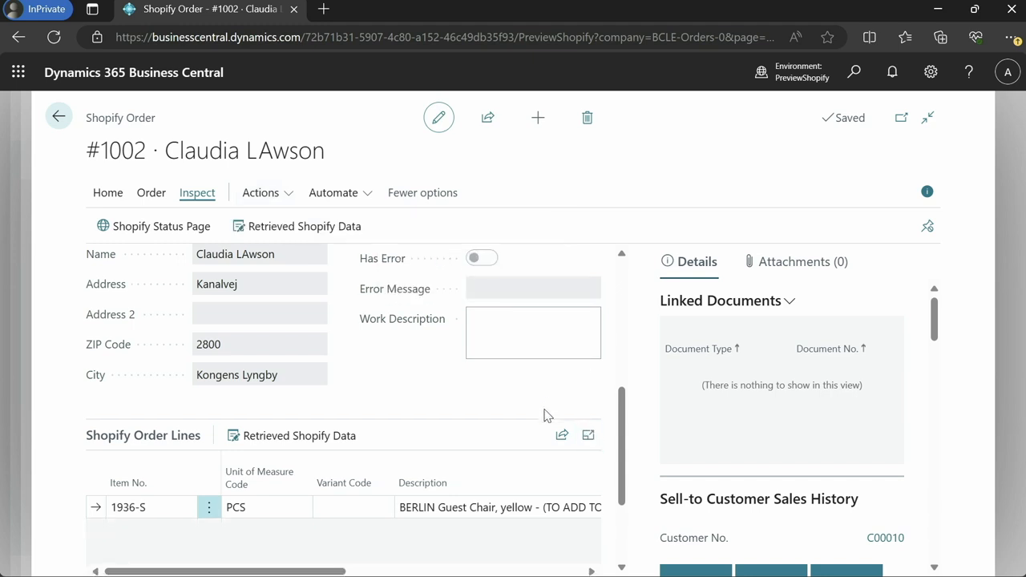
{"action": "scroll", "coordinate": [480, 441], "scroll_direction": "down", "scroll_amount": 1}
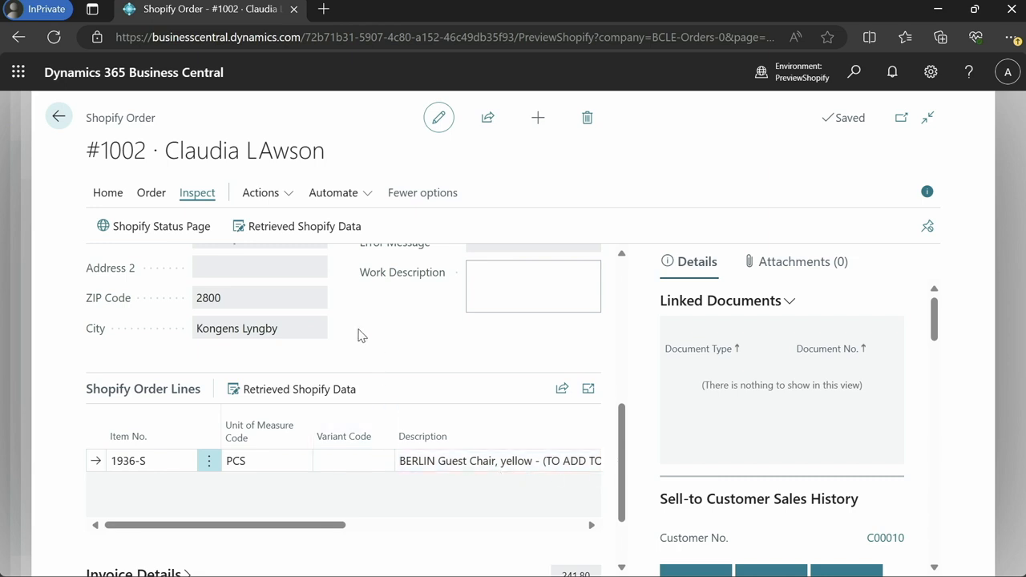
- Open the order's refunds, compare their refunded amounts and processed status, and select the 240.80 refund to check its linked documents
{"action": "scroll", "coordinate": [418, 459], "scroll_direction": "up", "scroll_amount": 4}
{"action": "left_click", "coordinate": [150, 194]}
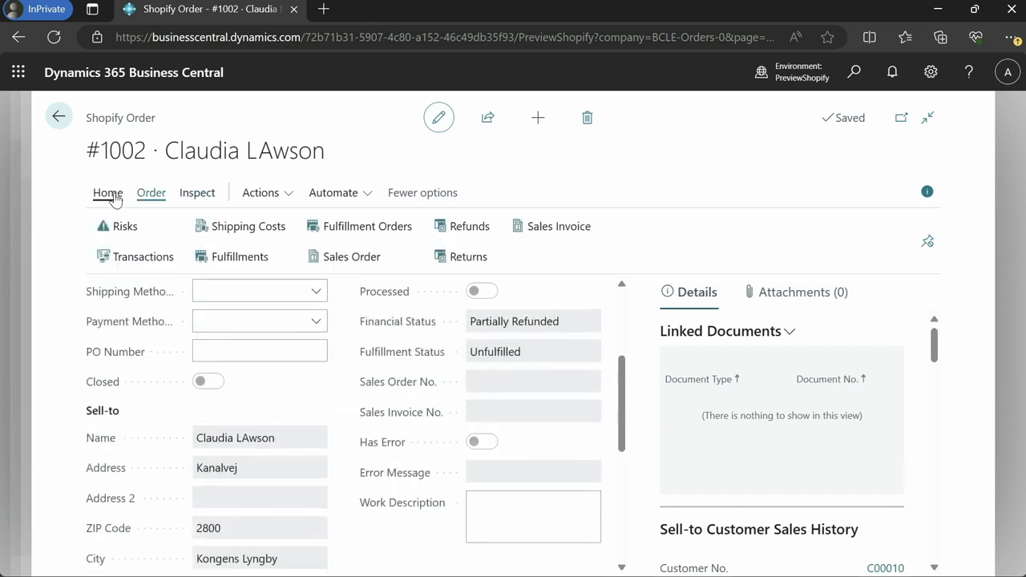
{"action": "left_click", "coordinate": [474, 232]}
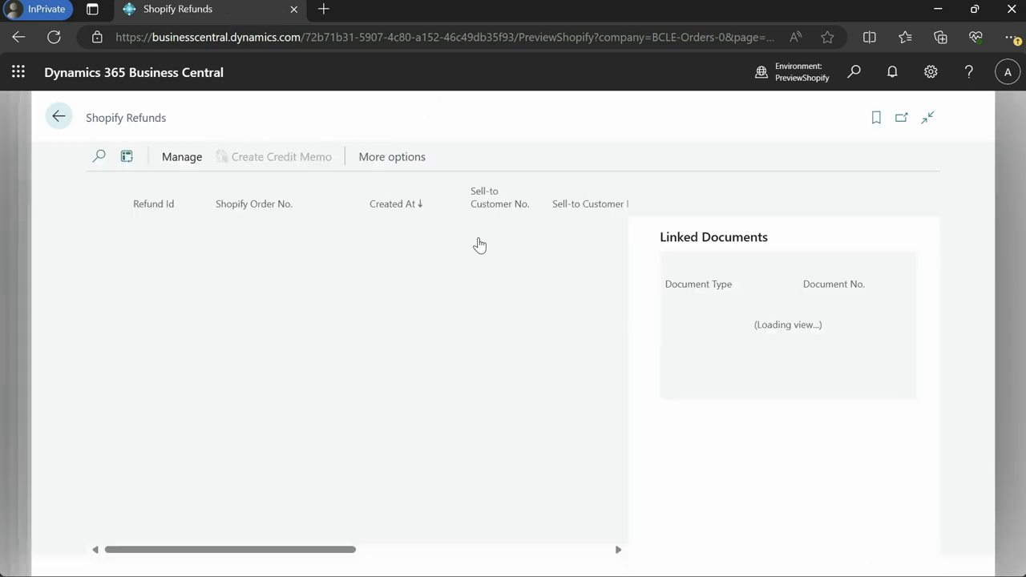
{"action": "scroll", "coordinate": [415, 278], "scroll_direction": "right", "scroll_amount": 3}
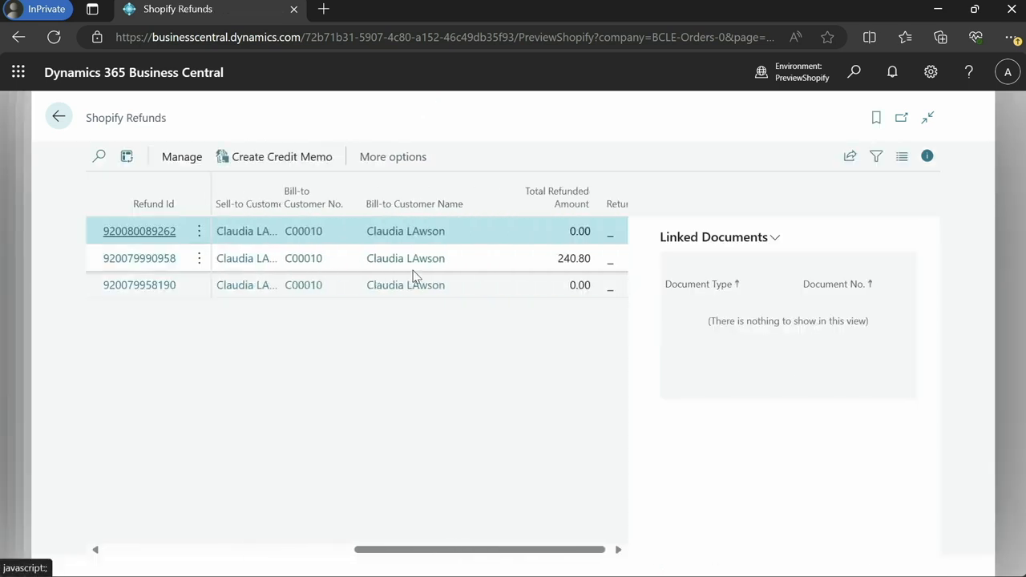
{"action": "scroll", "coordinate": [410, 282], "scroll_direction": "left", "scroll_amount": 7}
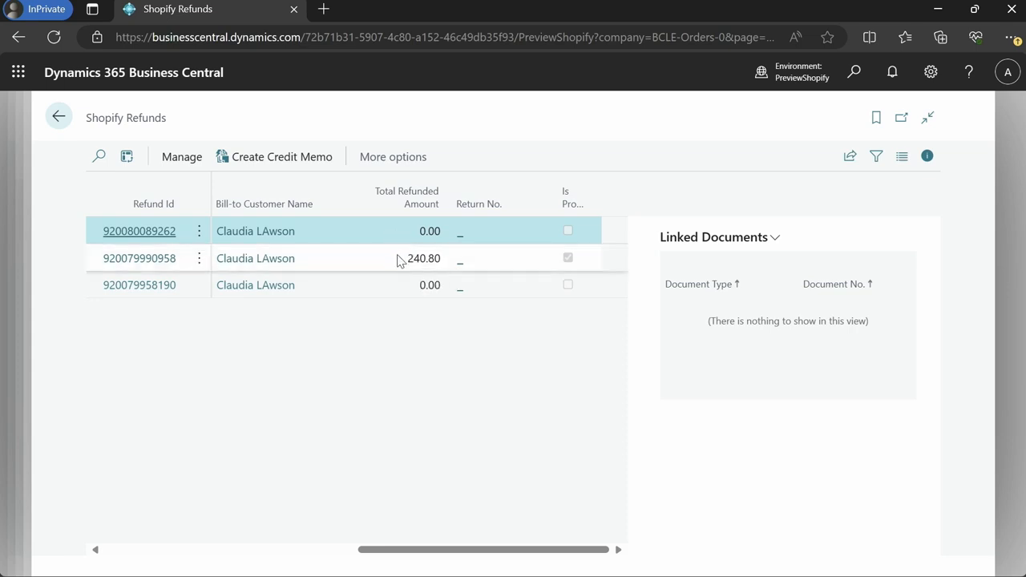
{"action": "left_click", "coordinate": [397, 257]}
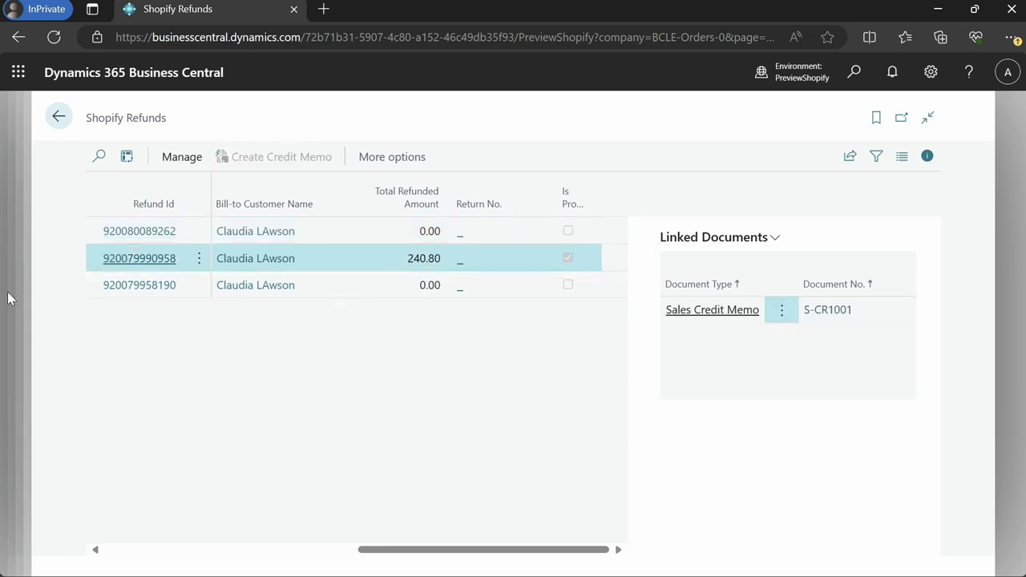